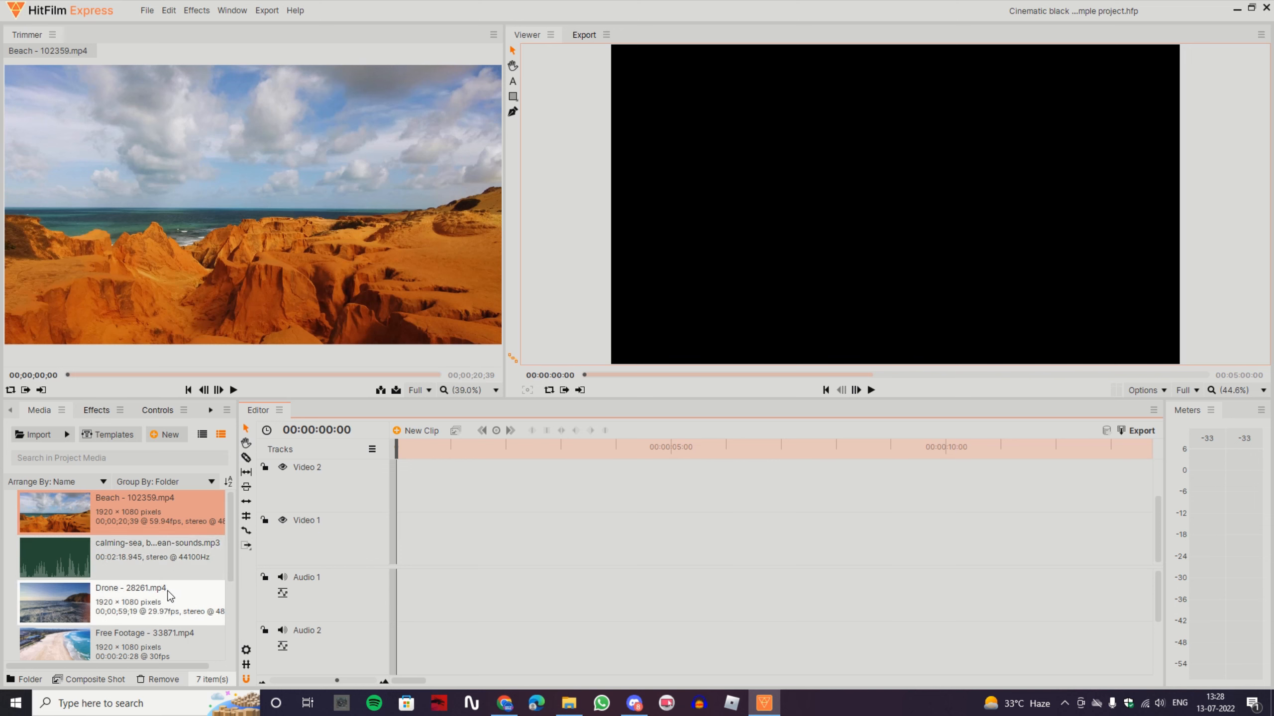
Place Drone - 28261.mp4 at the start of track Video 1, keeping the existing sequence settings
click(186, 605)
drag(187, 605, 401, 540)
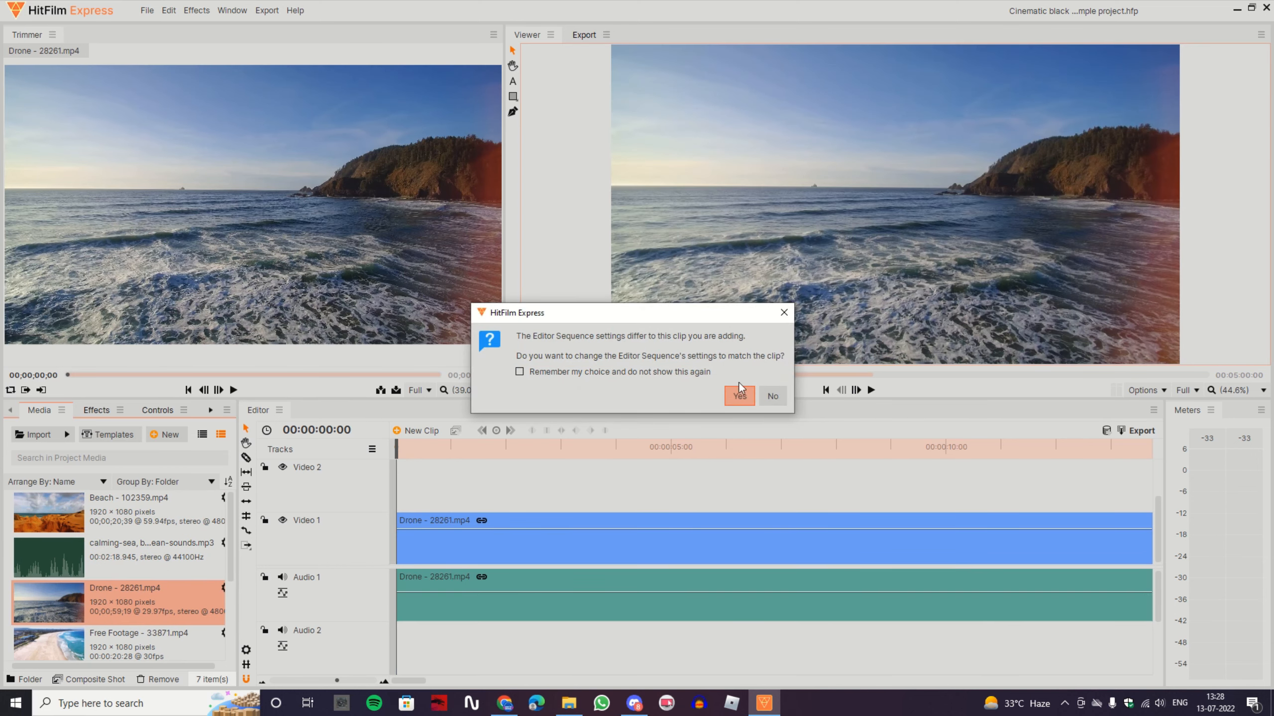
click(771, 396)
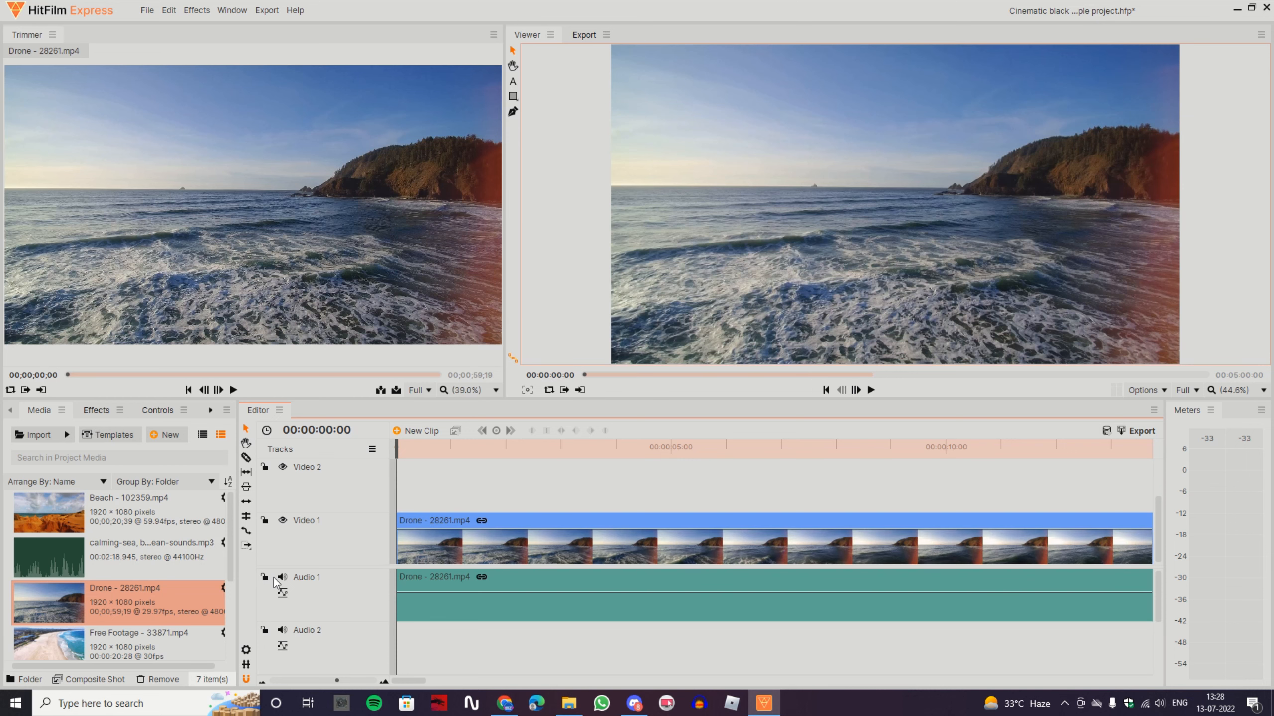
Place unnamed.jpg at the start of track Video 2 and extend it to about 19 seconds
scroll(196, 579, down, 3)
drag(196, 635, 400, 493)
drag(336, 680, 327, 680)
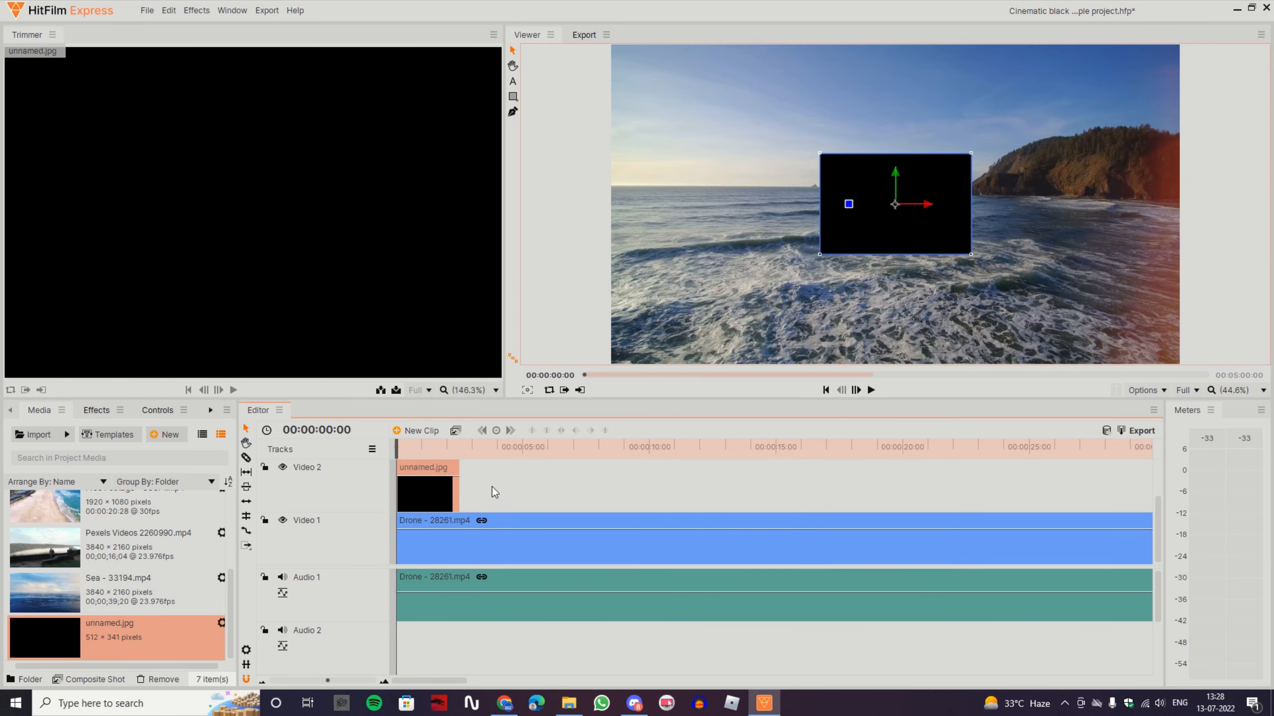
drag(464, 485, 886, 486)
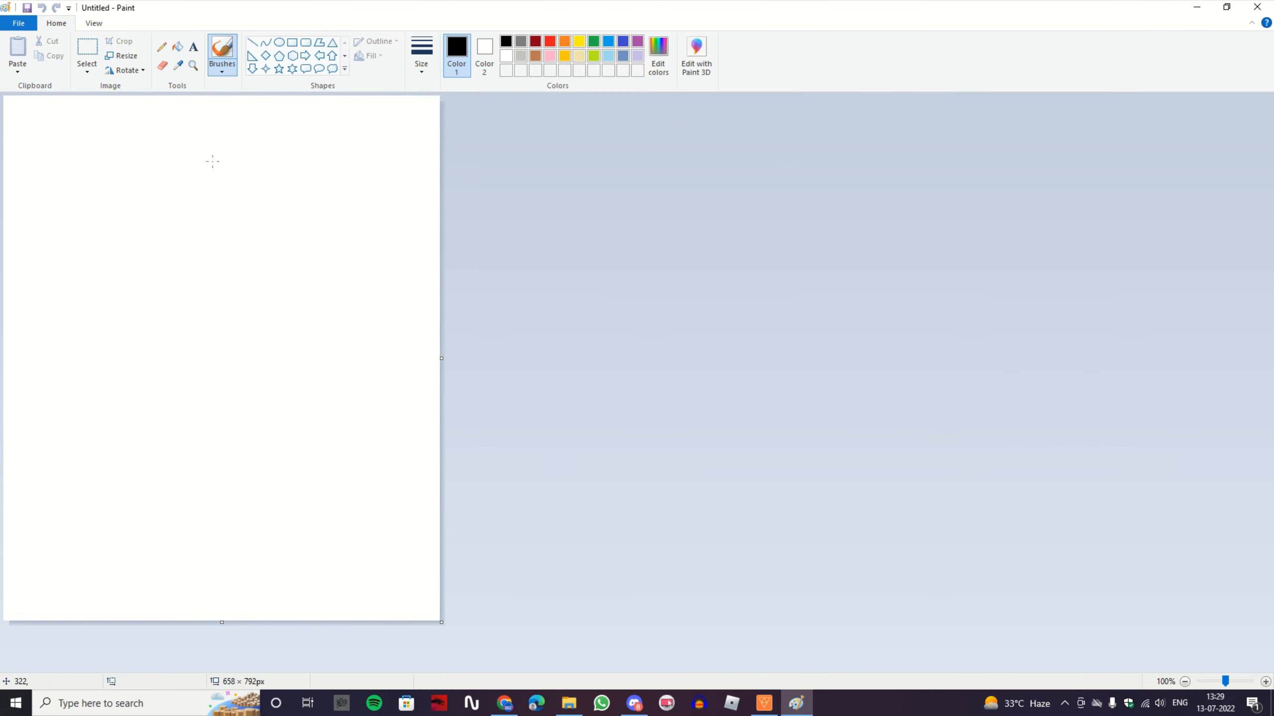
Switch to Paint, fill the blank canvas with black and save the image
click(125, 70)
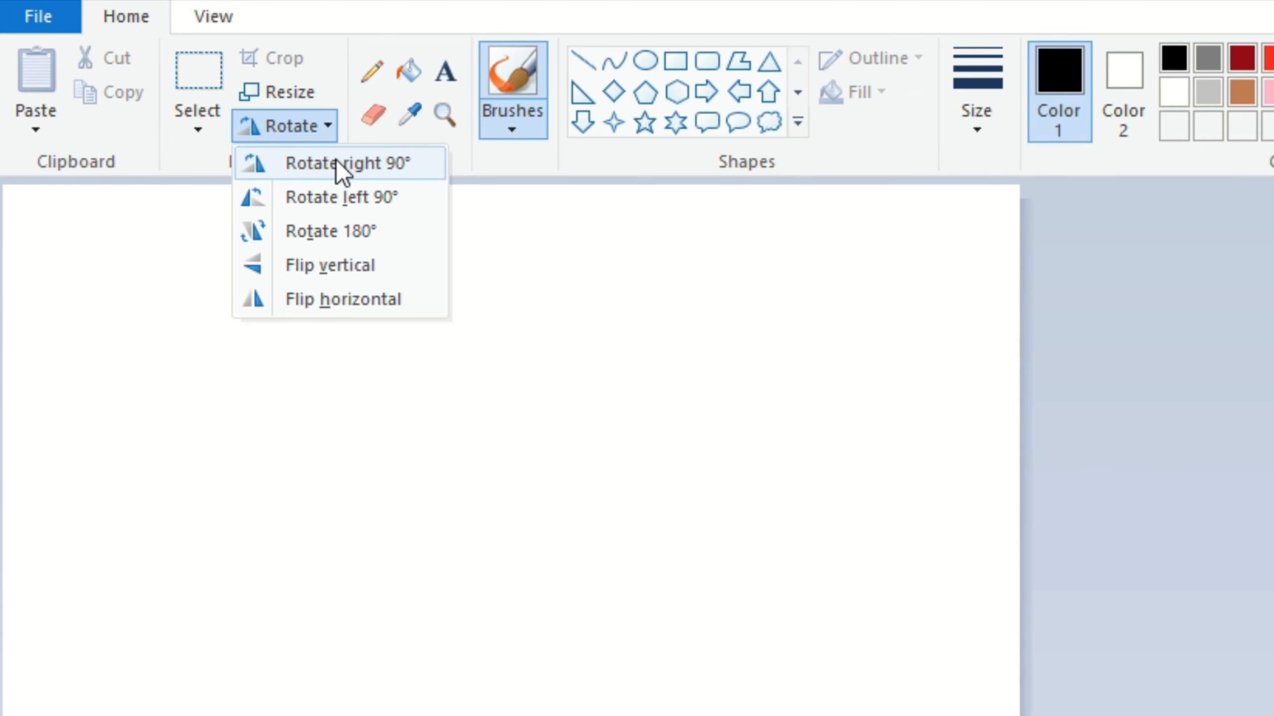
click(147, 84)
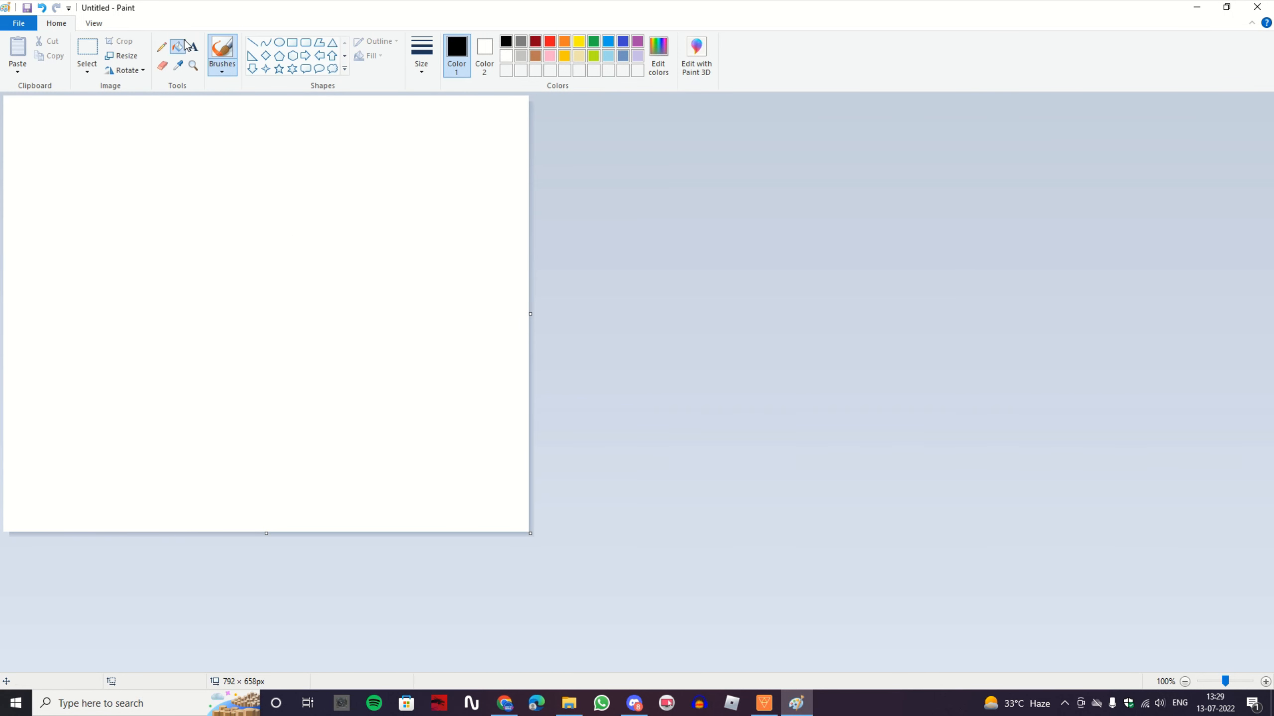
click(186, 46)
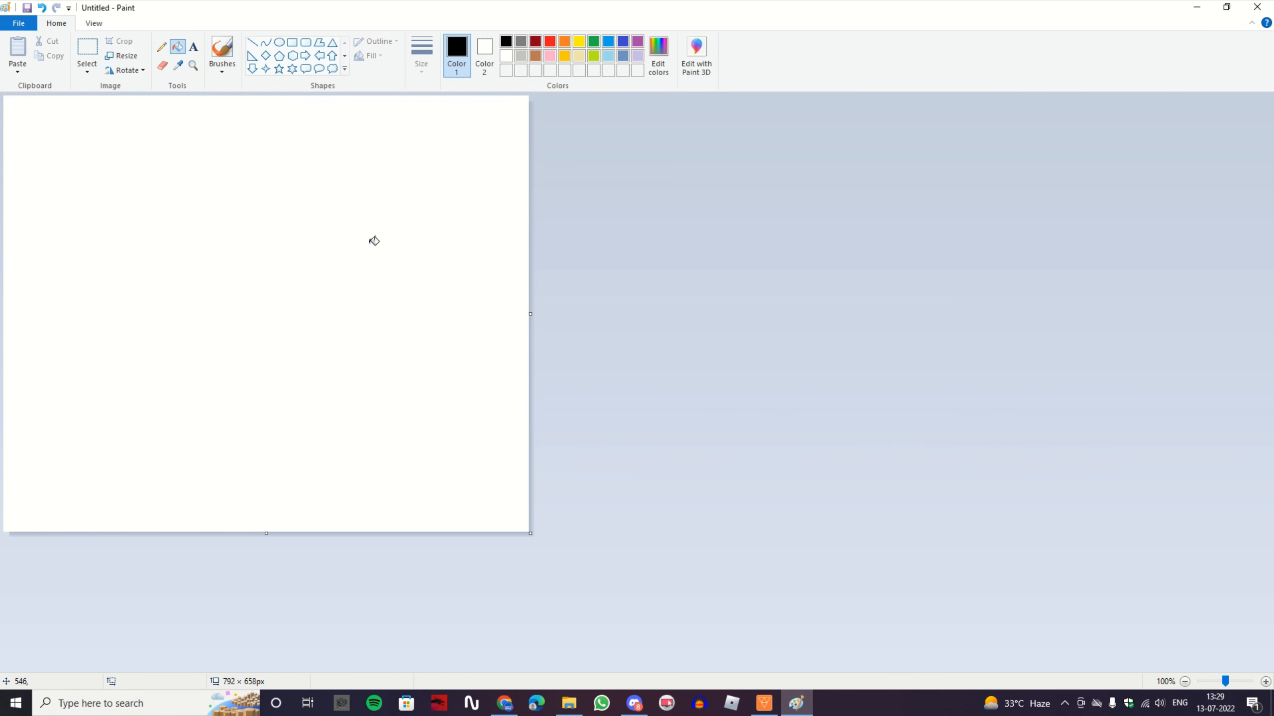
click(368, 308)
key(ctrl+s)
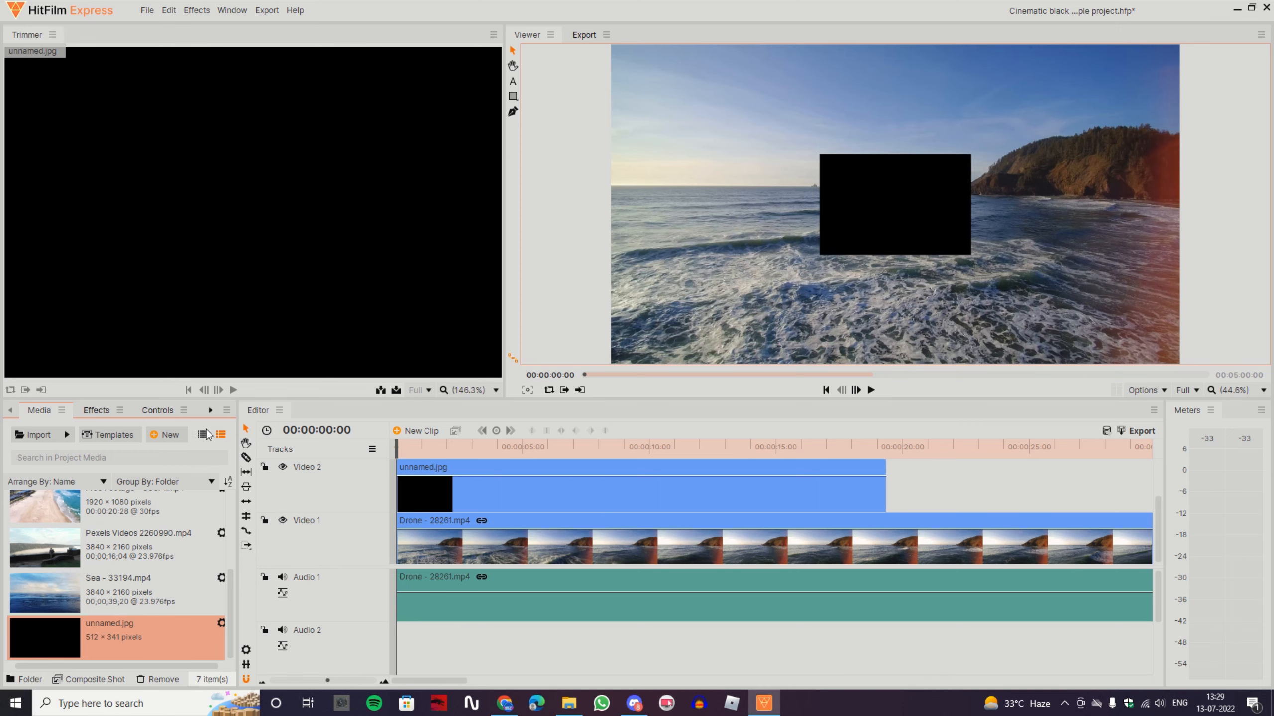
Search the effects for 1080 and apply the 1080p Title Safe Guide preset to the Drone - 28261.mp4 clip
click(101, 411)
click(120, 435)
text(10)
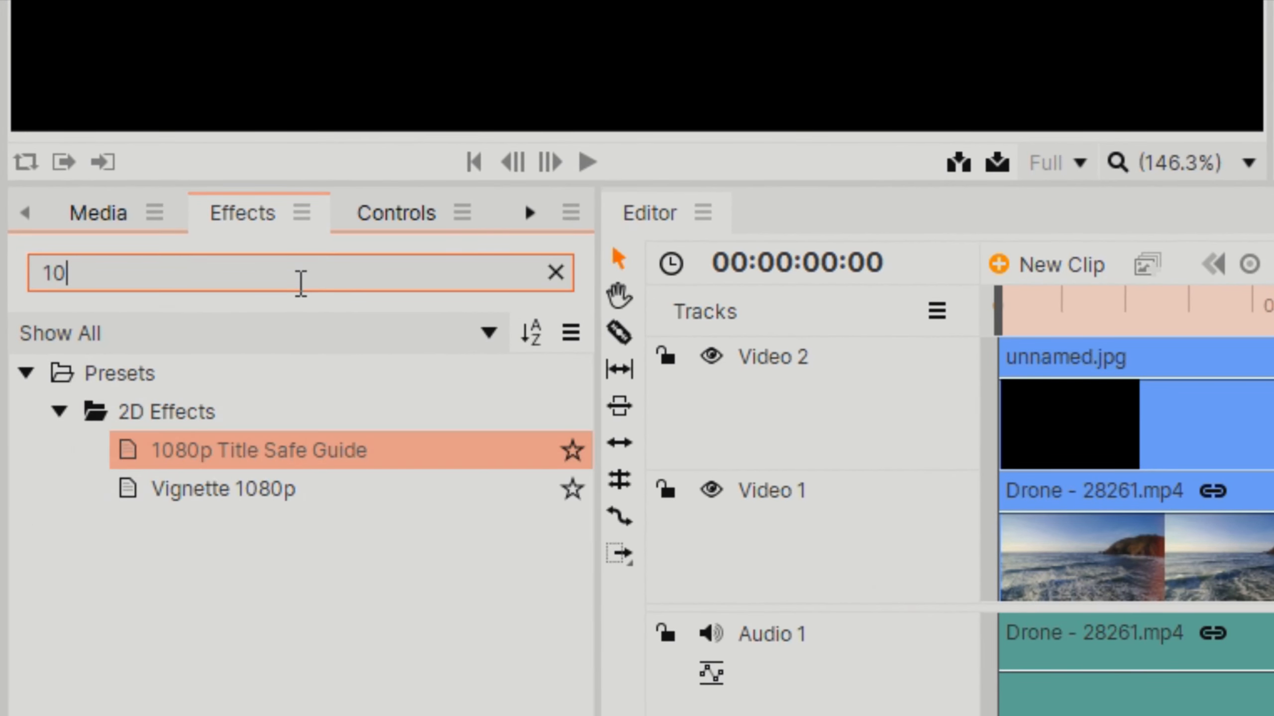
text(80)
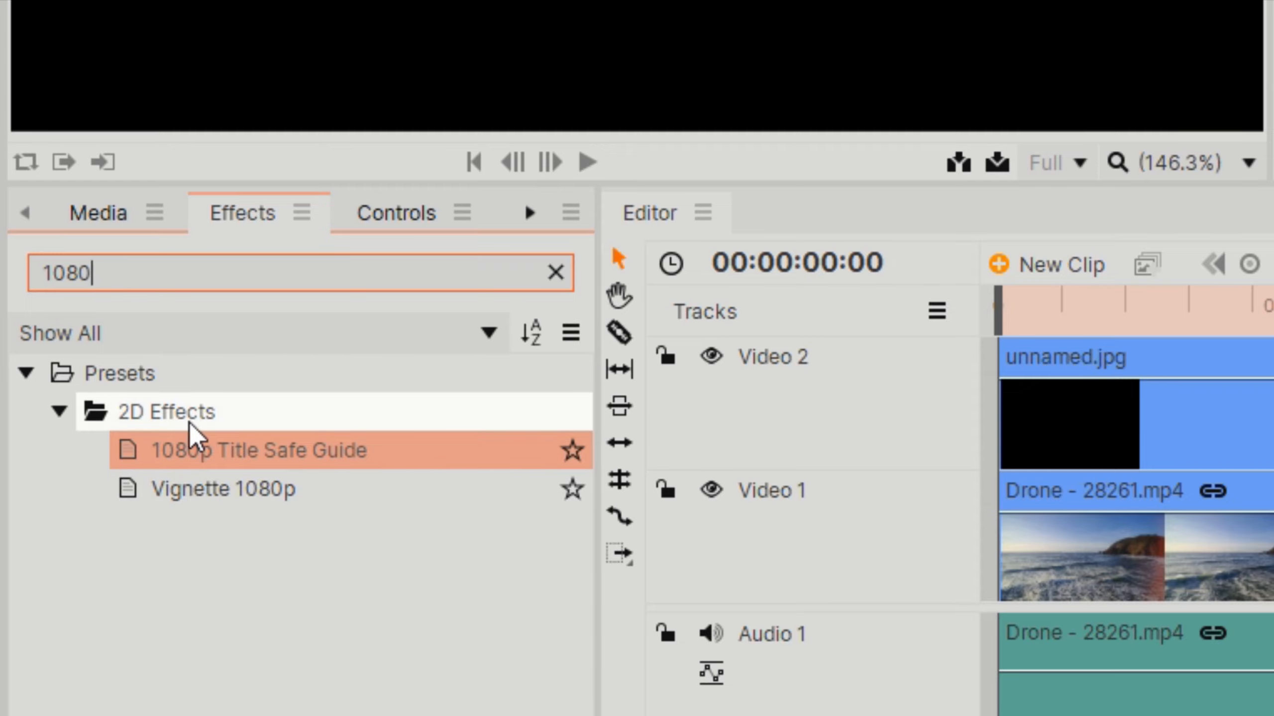
drag(276, 456, 1105, 569)
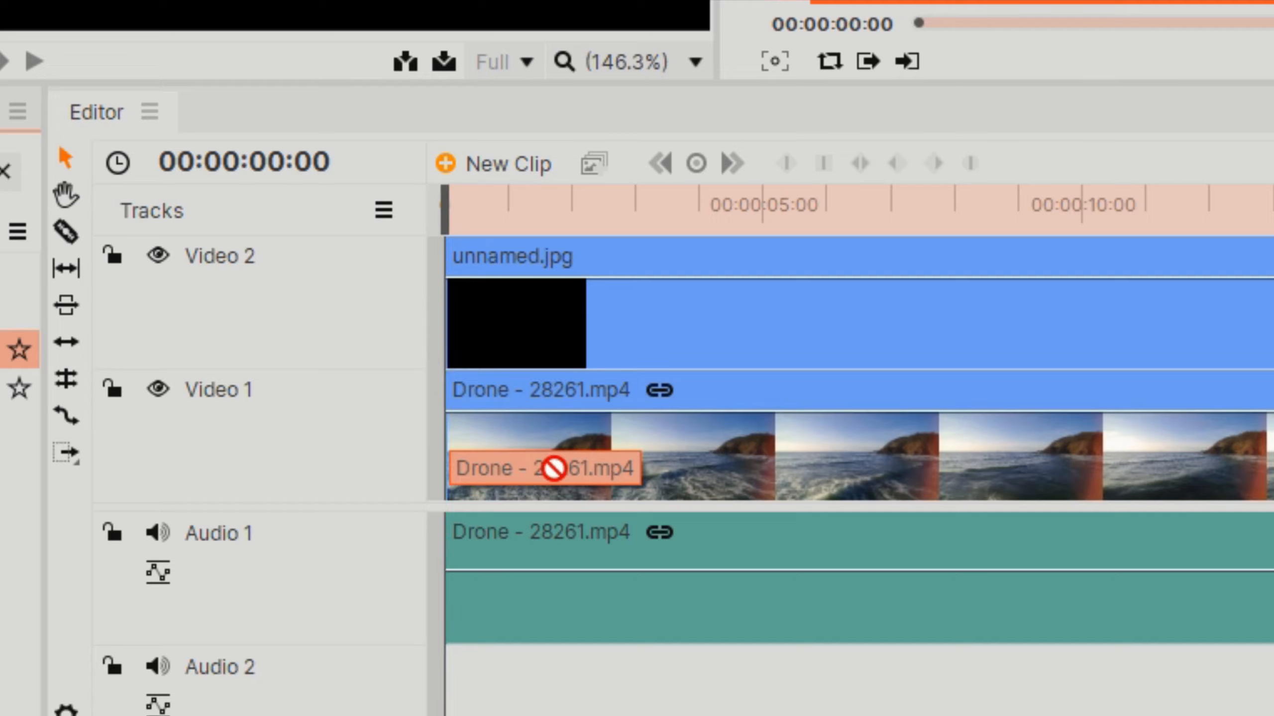
drag(553, 468, 522, 441)
Move the black image up to a Y position of 204 and stretch it beyond the full frame width, about 385.3% by 214.2%
click(791, 494)
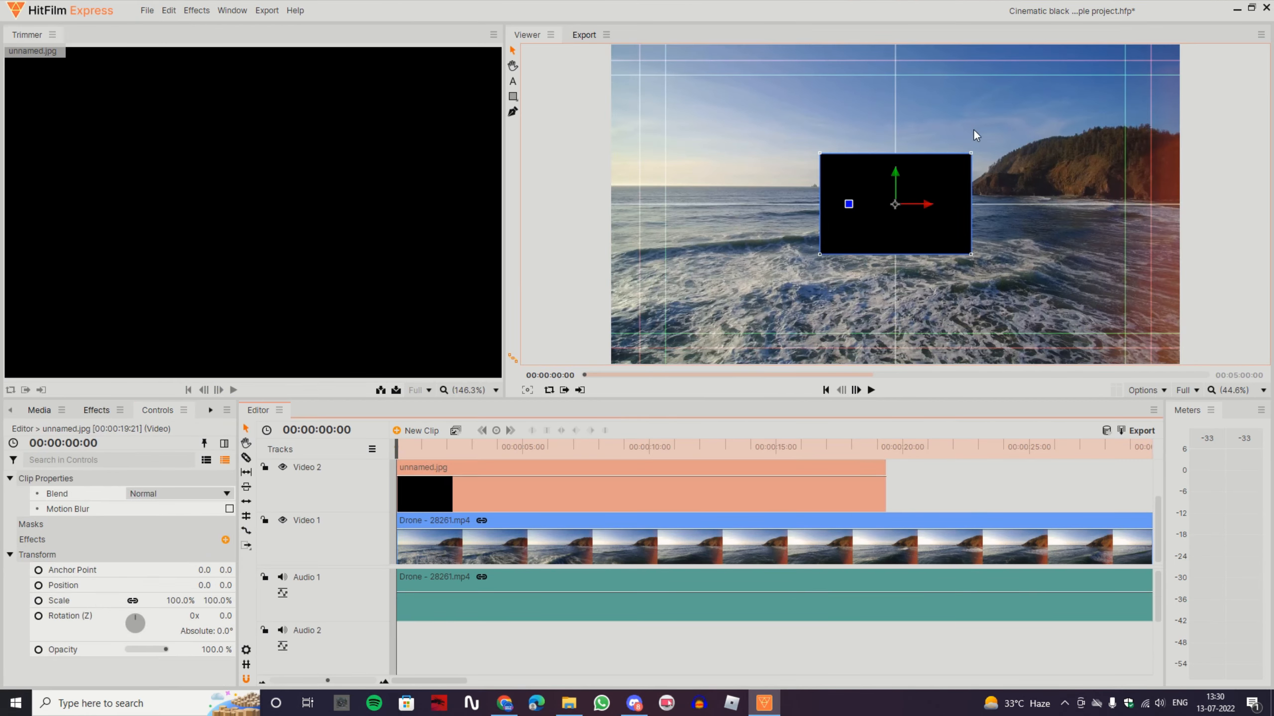
drag(896, 186, 895, 123)
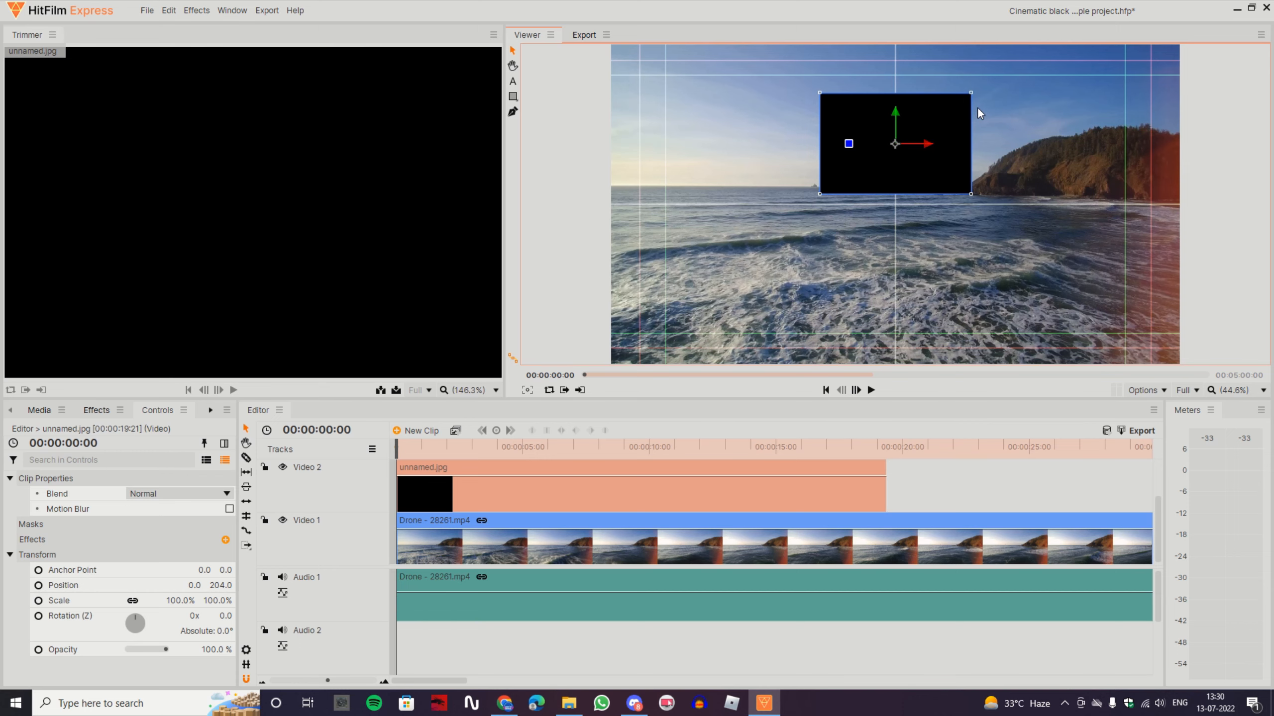
drag(971, 93, 1172, 35)
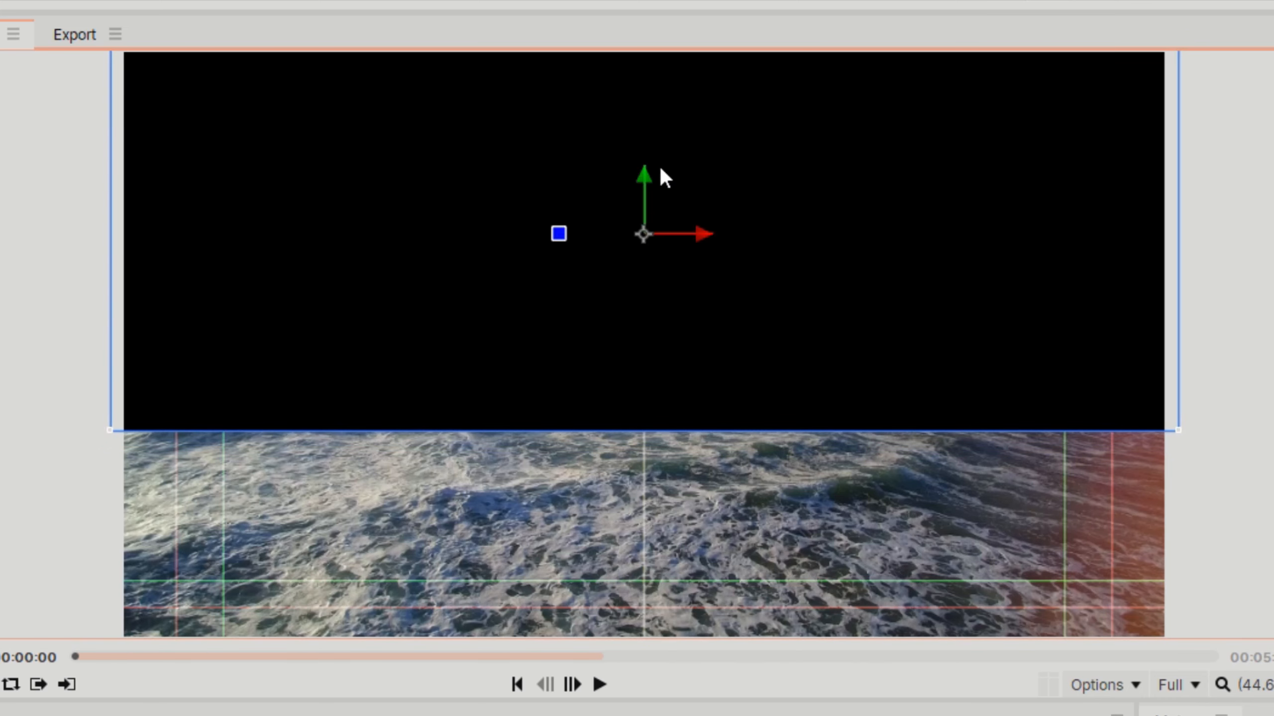
Raise the black image to a Y position of about 365.5, aligning its lower edge with the guide's horizontal centre line
drag(642, 172, 644, 80)
scroll(664, 351, up, 5)
scroll(657, 352, up, 4)
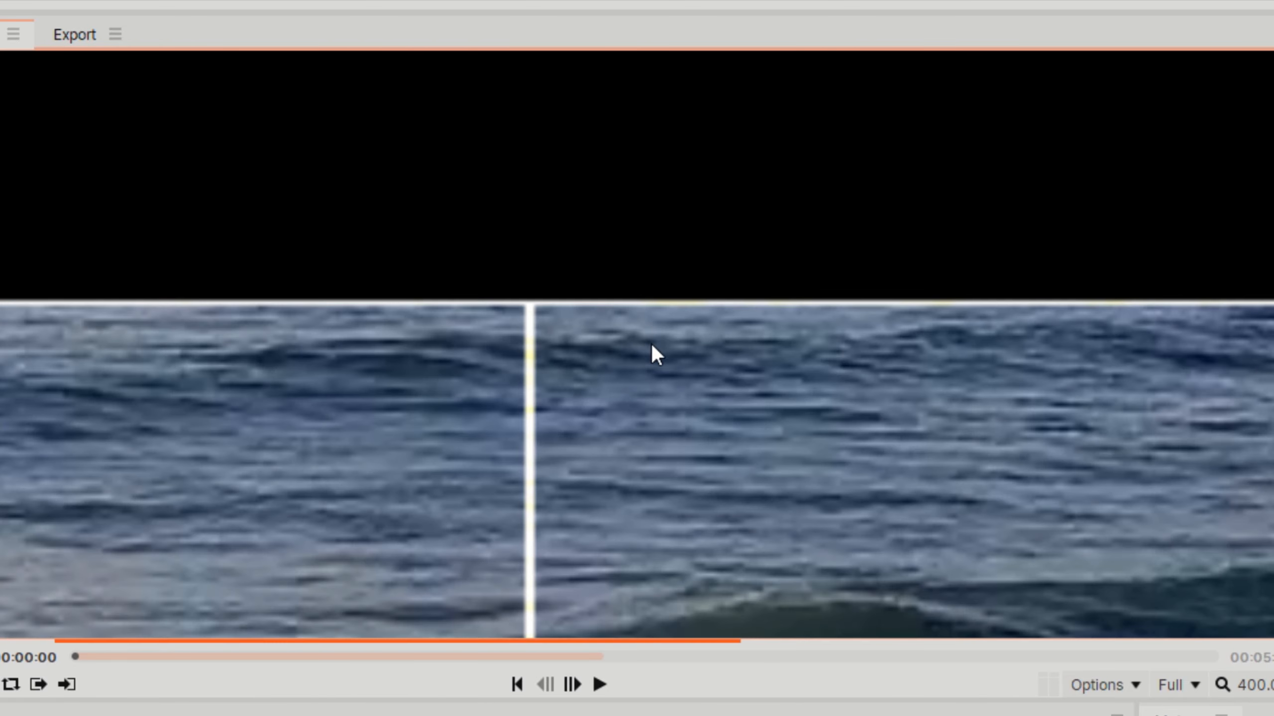
scroll(521, 347, down, 8)
scroll(563, 330, up, 2)
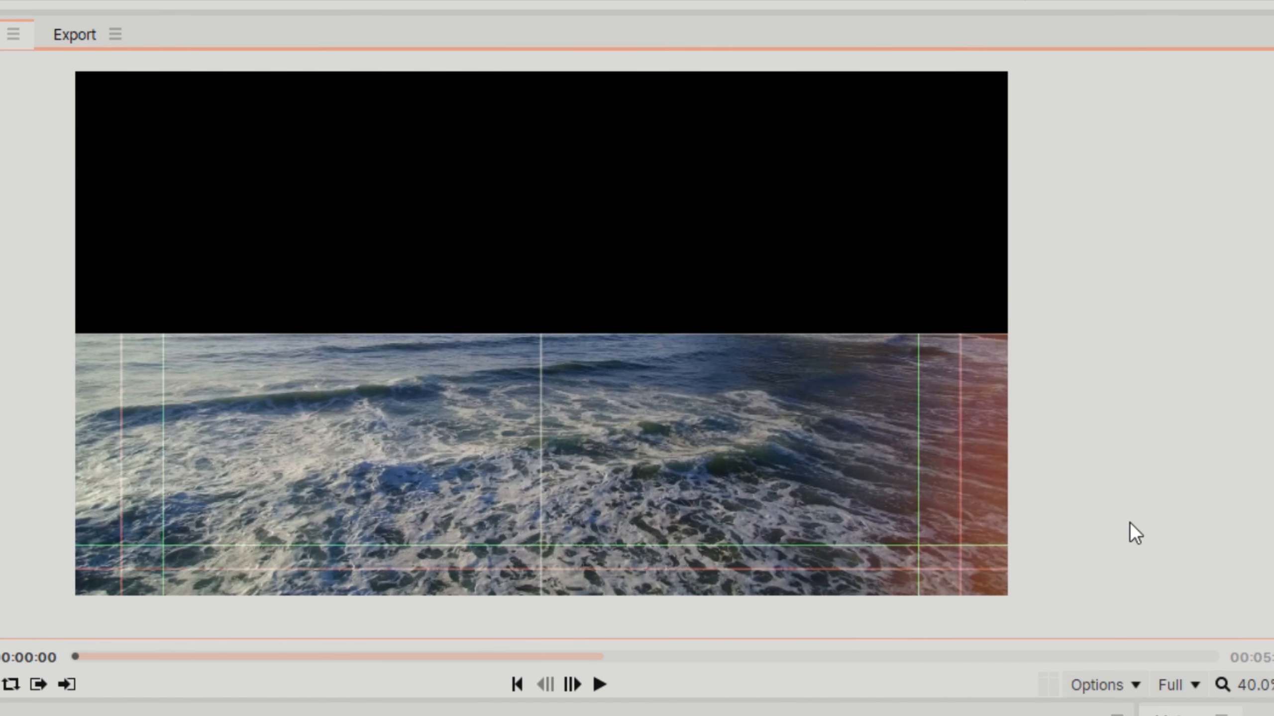
click(1269, 681)
click(1234, 592)
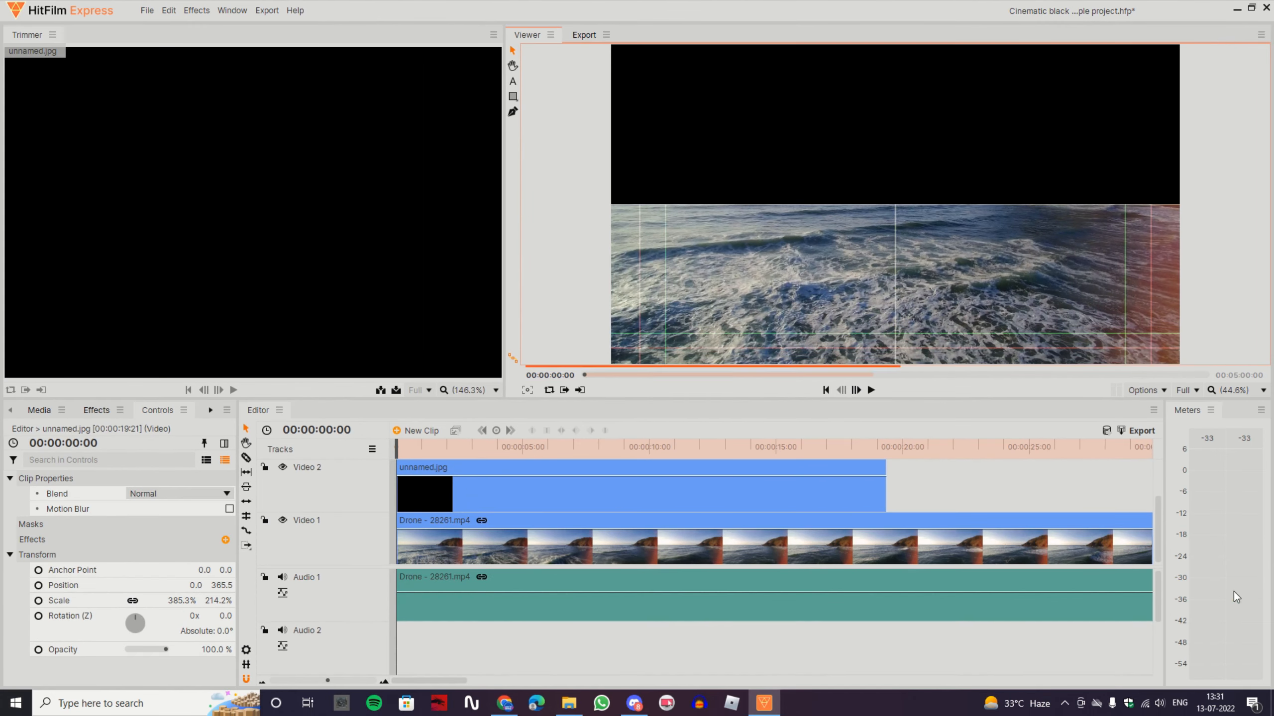
Duplicate the Video 2 black image clip onto a new track above it
click(618, 504)
scroll(601, 496, up, 1)
scroll(601, 496, up, 1)
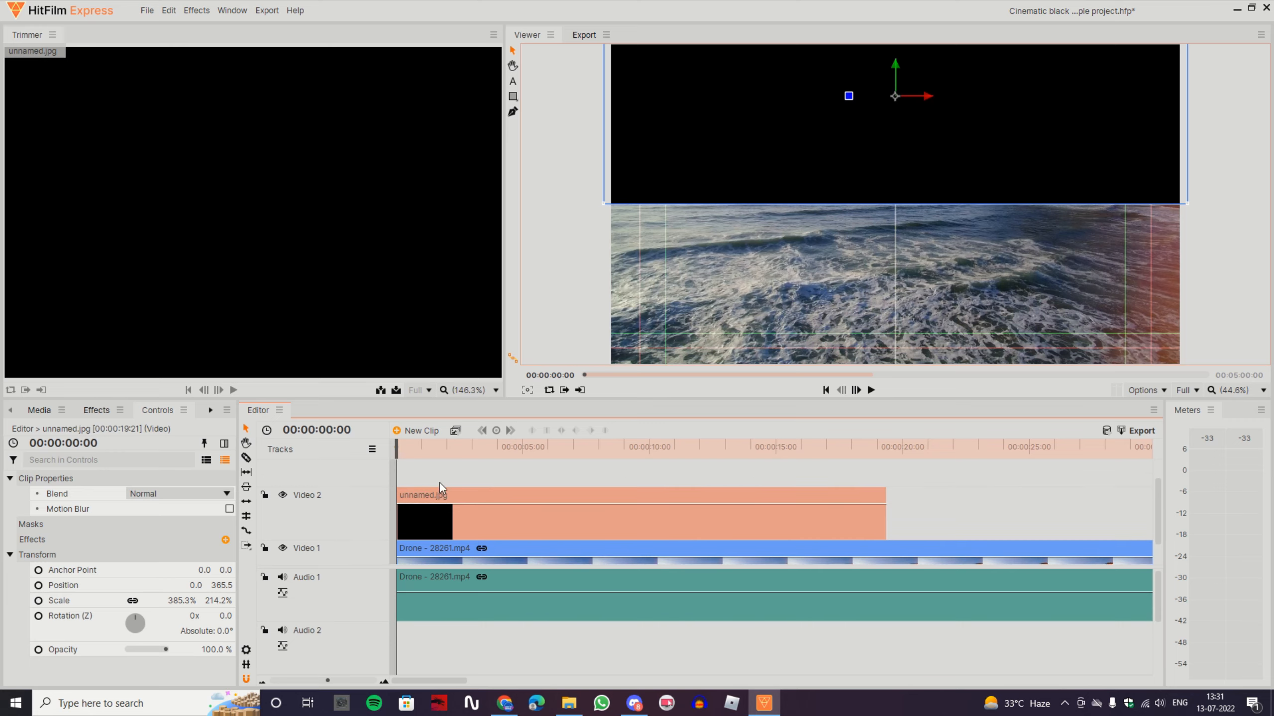
right_click(440, 483)
click(493, 202)
scroll(514, 500, up, 2)
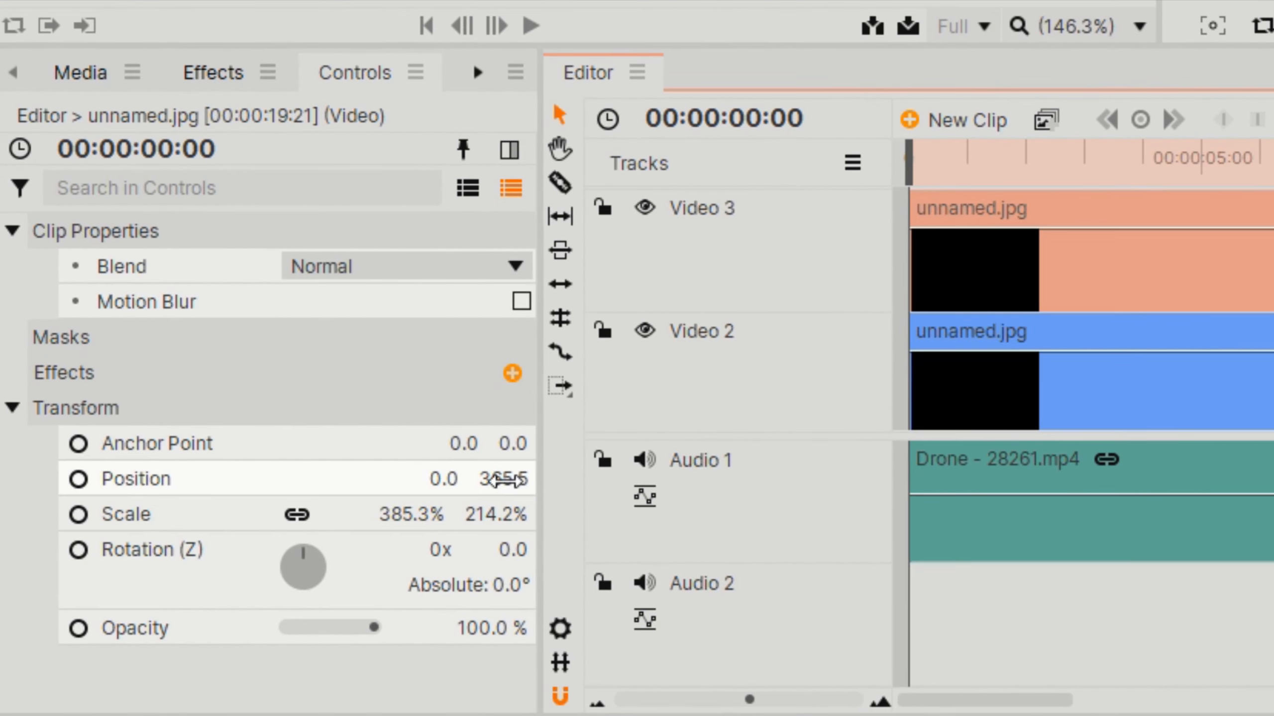
Set the duplicated black image's Y position to -365.576 so it covers the lower half of the frame
click(503, 480)
key(Home)
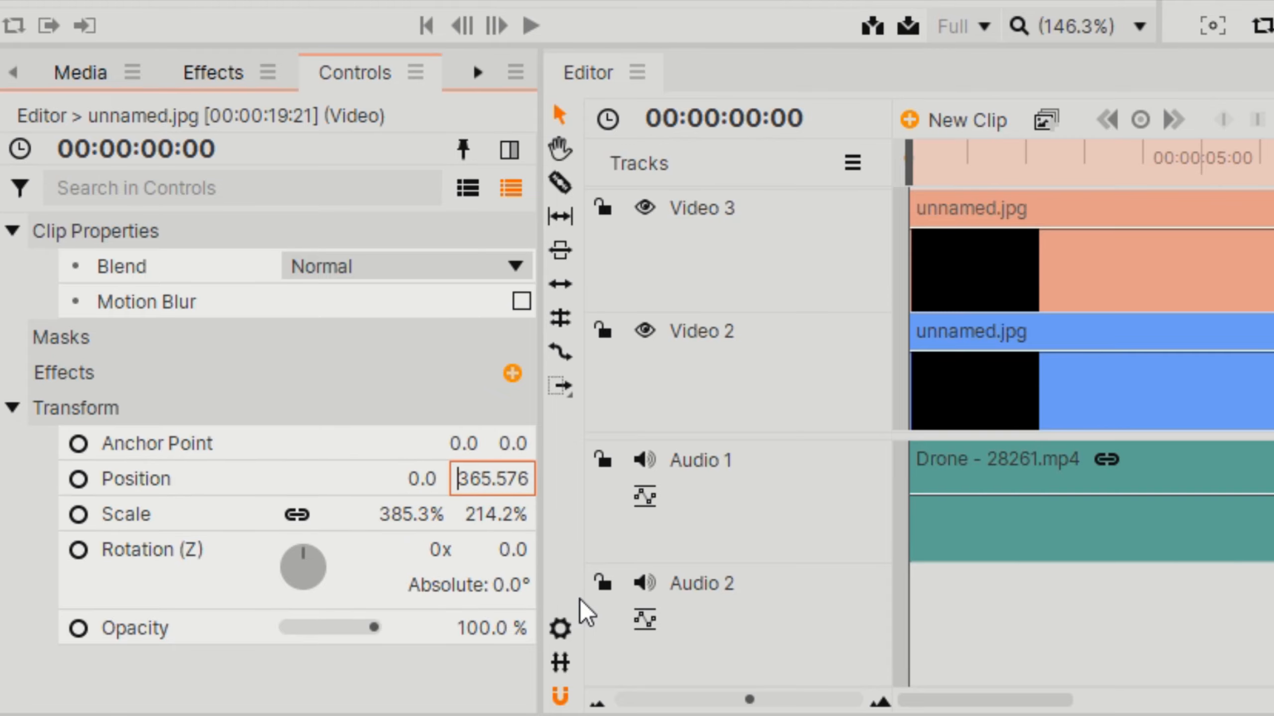
text(-)
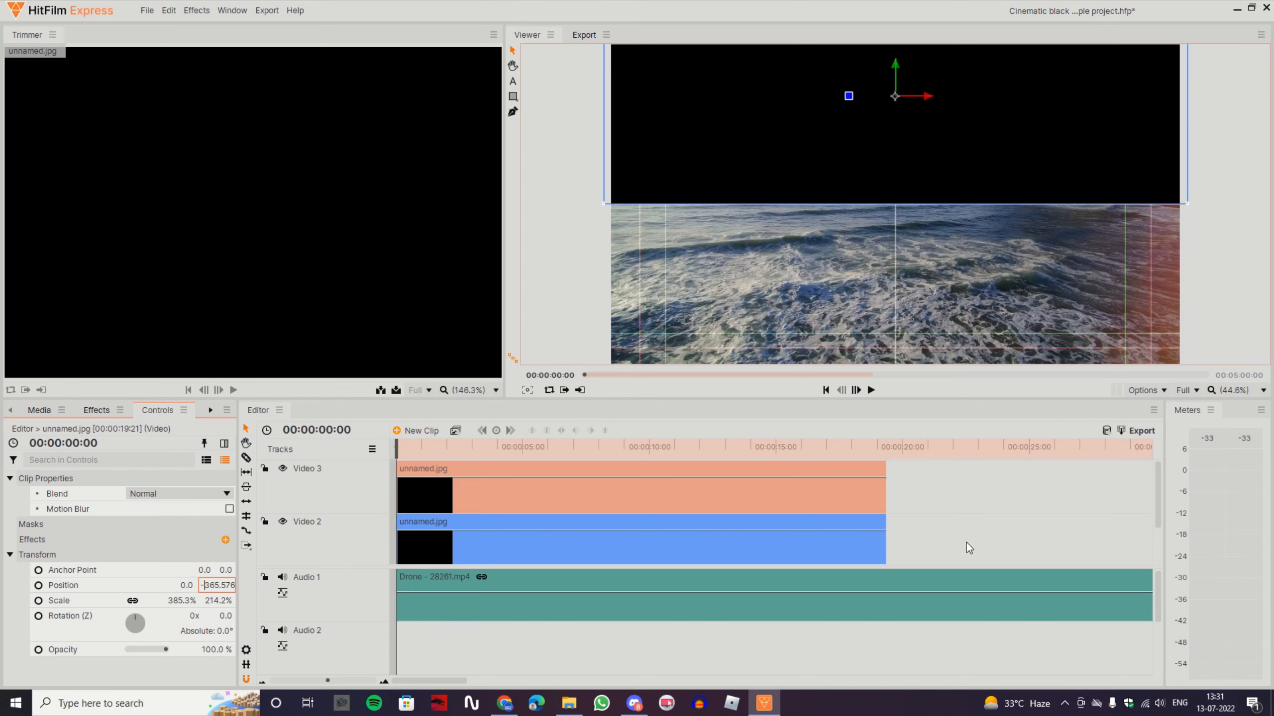
click(924, 485)
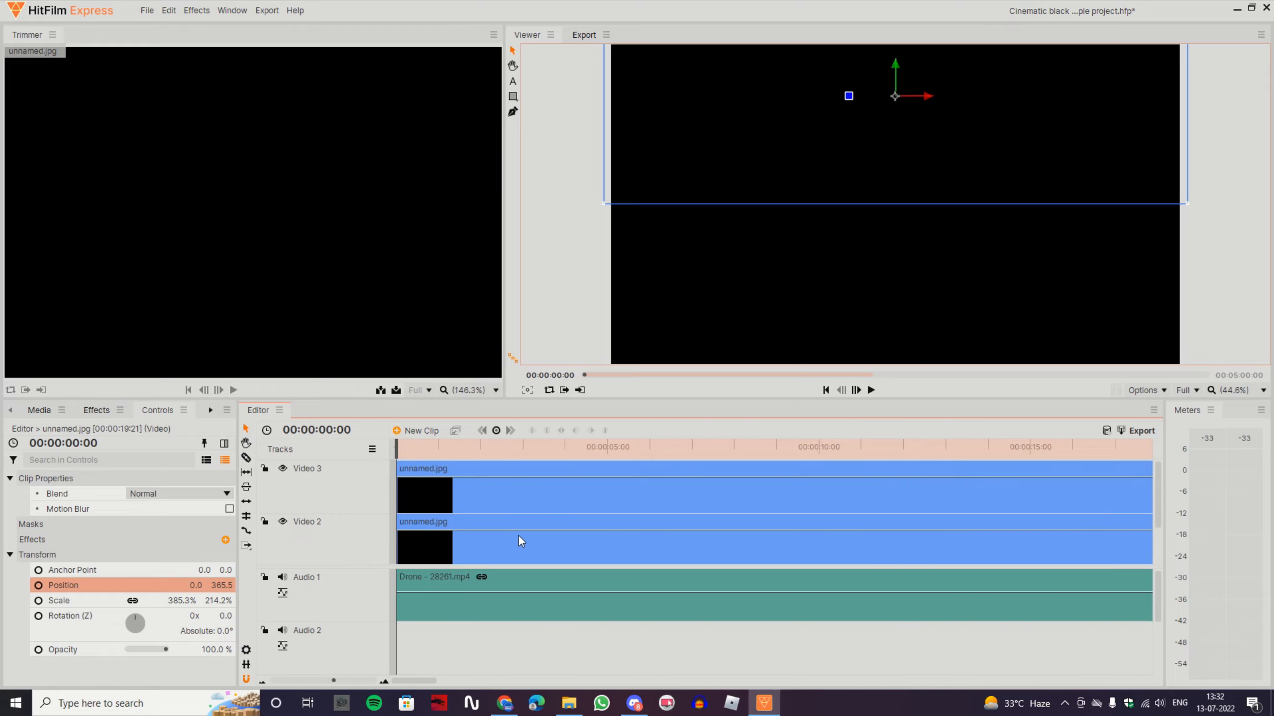
Enable Position keyframing for the Video 2 black image at 00:00:00:00
scroll(517, 535, down, 1)
click(478, 530)
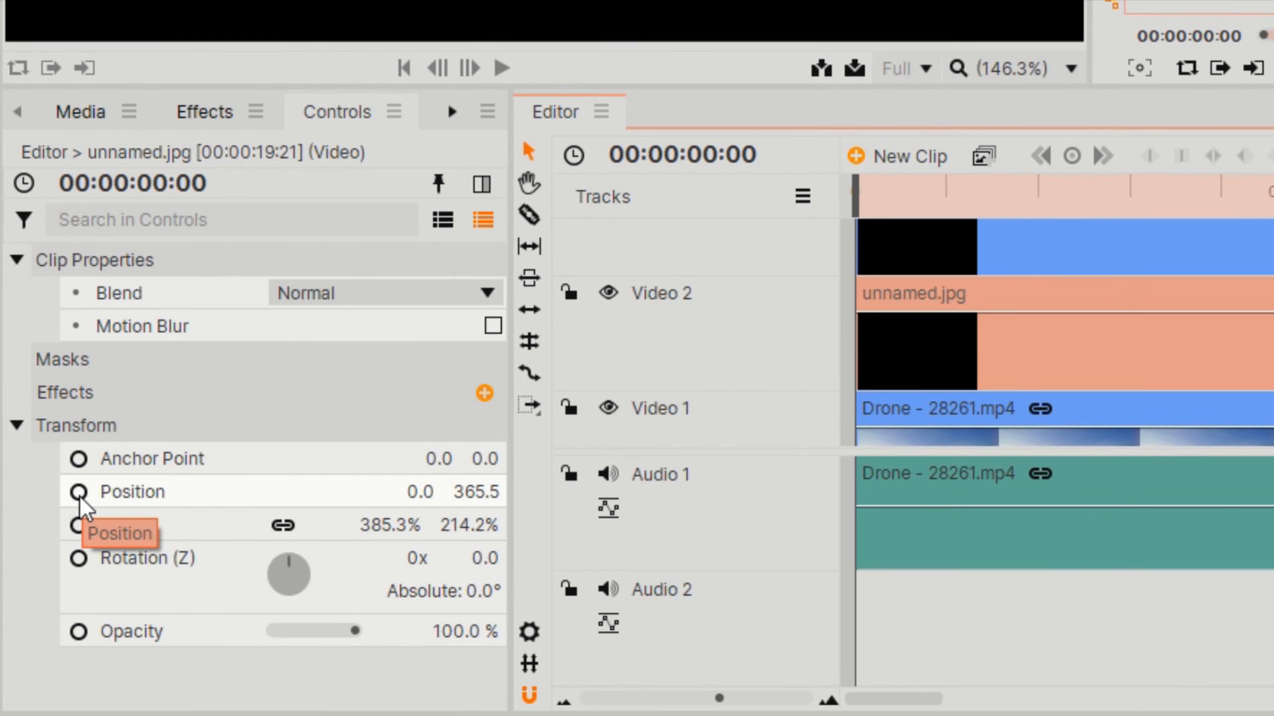
click(65, 527)
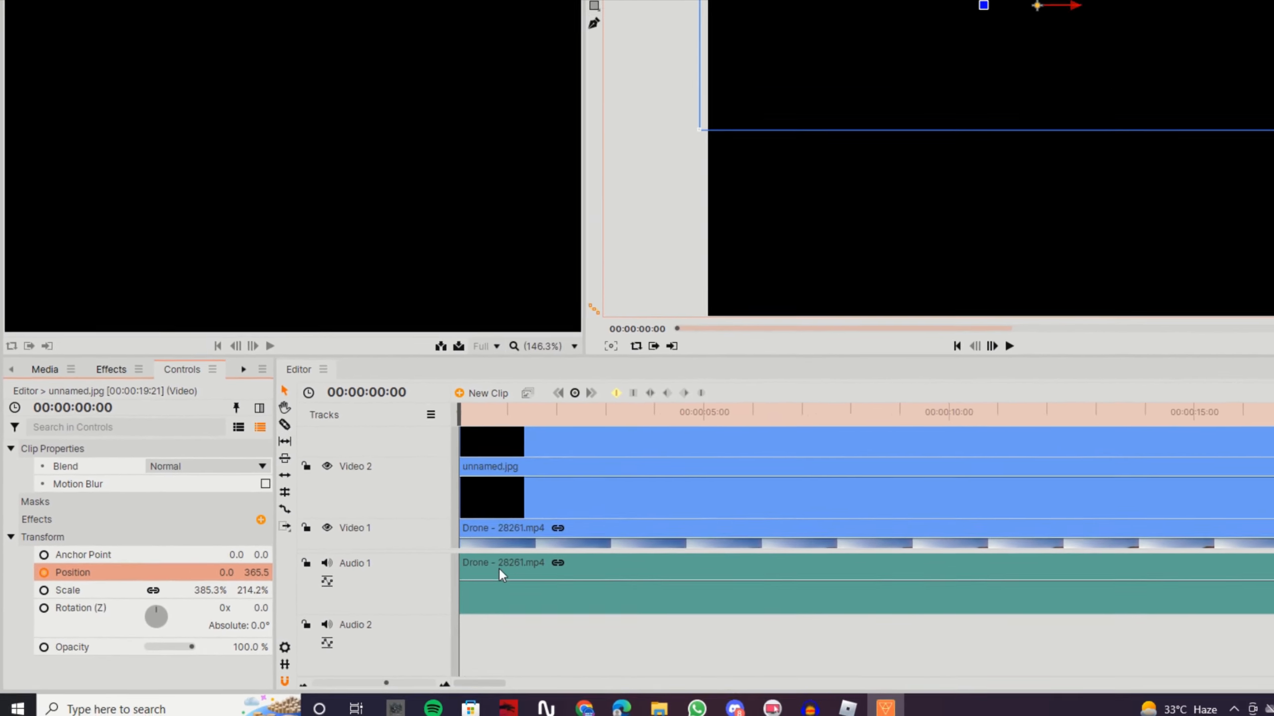
At 00:00:04:32, raise the Video 2 black image to a Y position of 709.5 to keyframe the upper bar's opening
drag(386, 683, 379, 683)
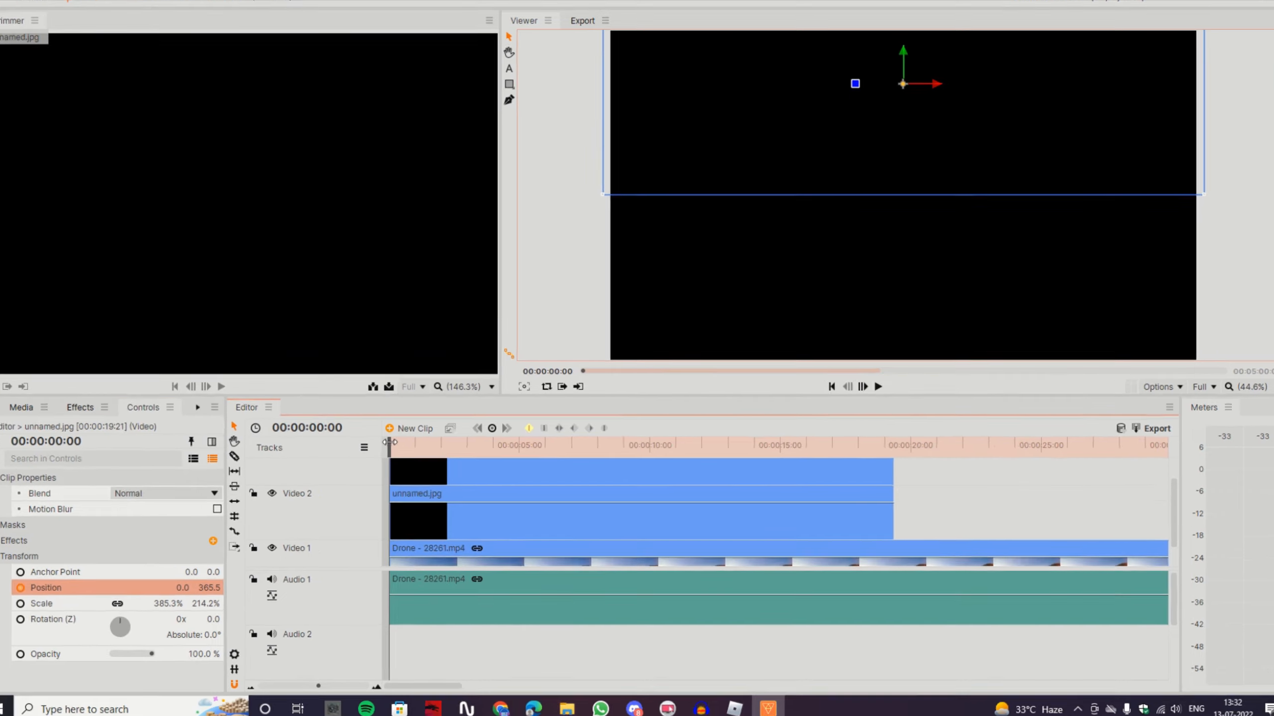
drag(390, 444, 424, 444)
drag(239, 395, 352, 379)
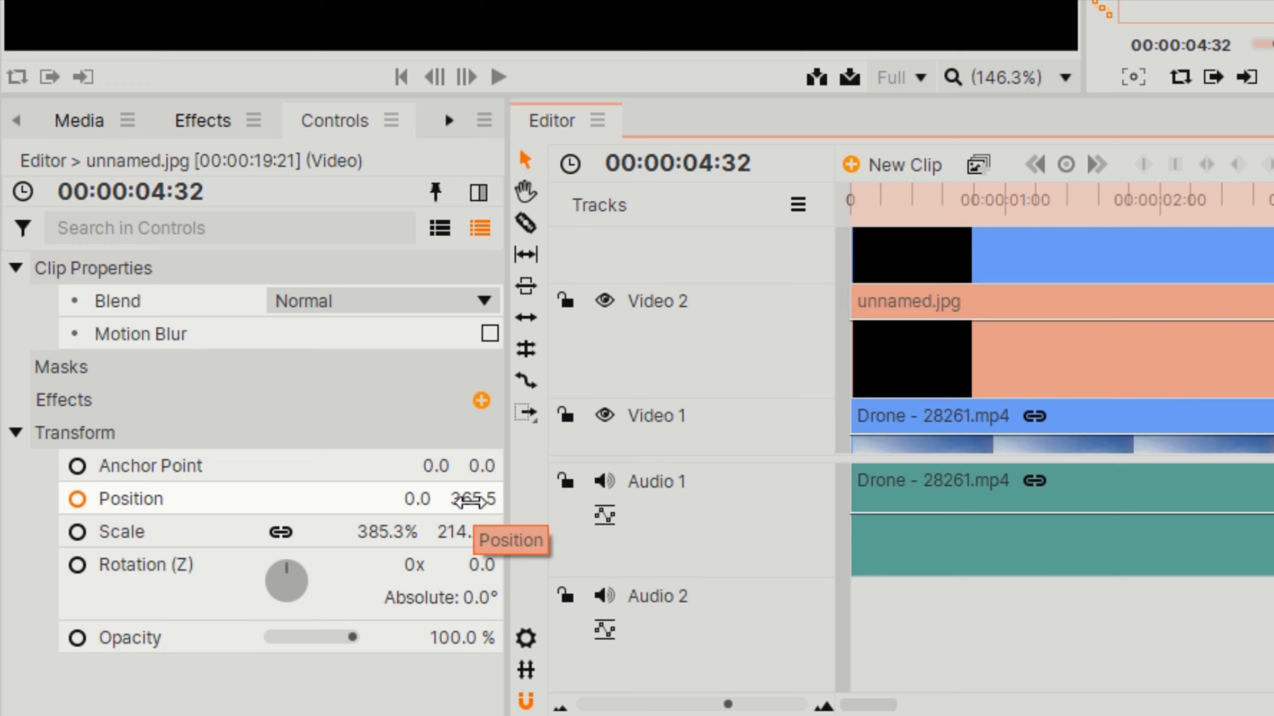
click(470, 500)
click(1071, 597)
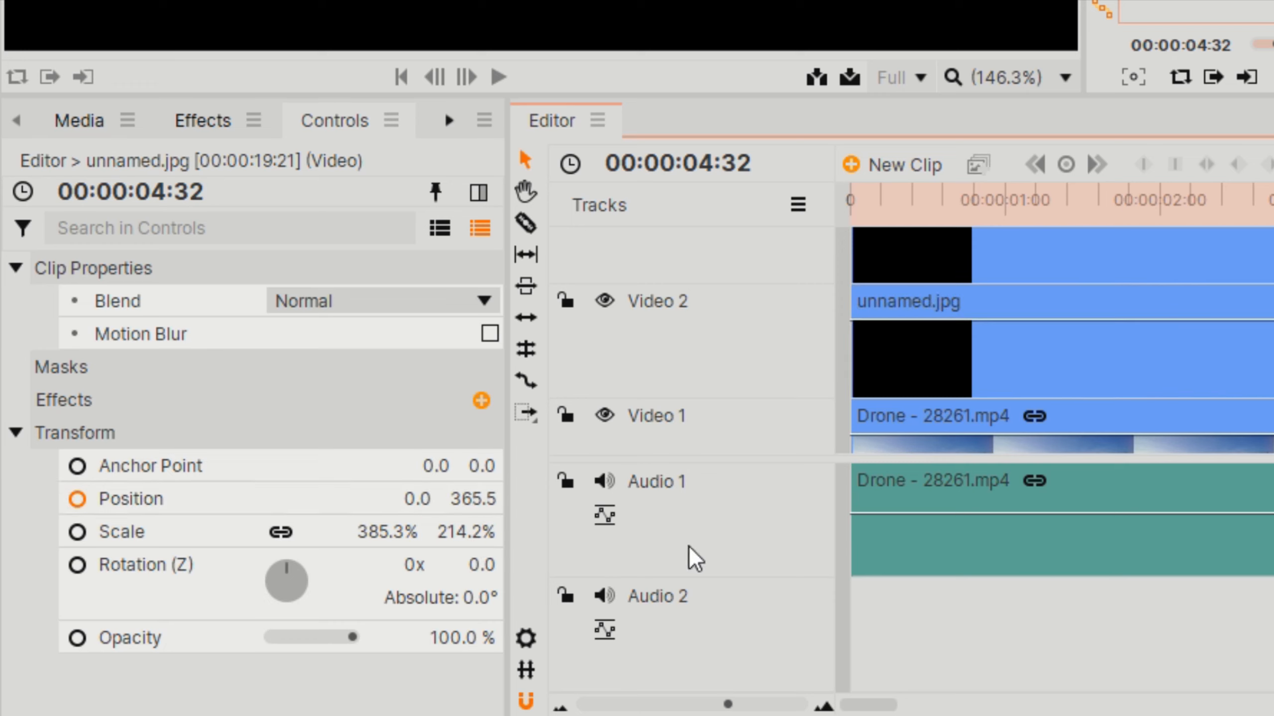
click(1253, 347)
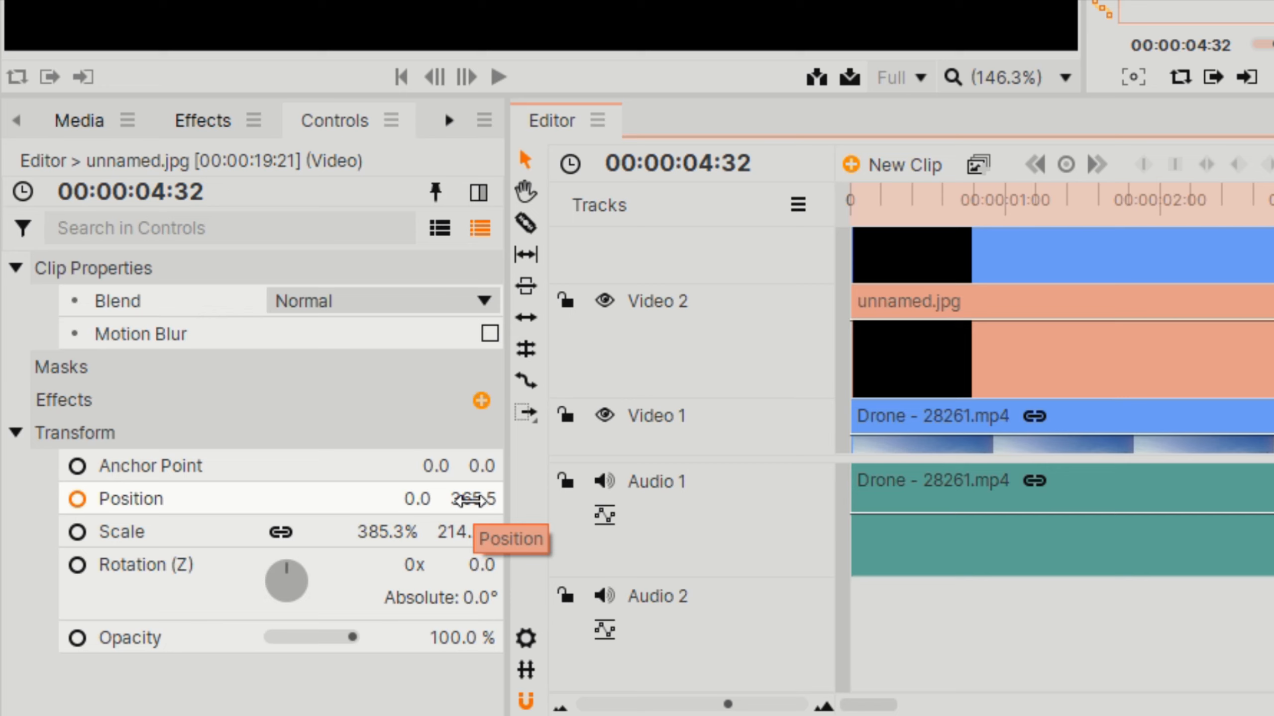
drag(471, 501, 470, 501)
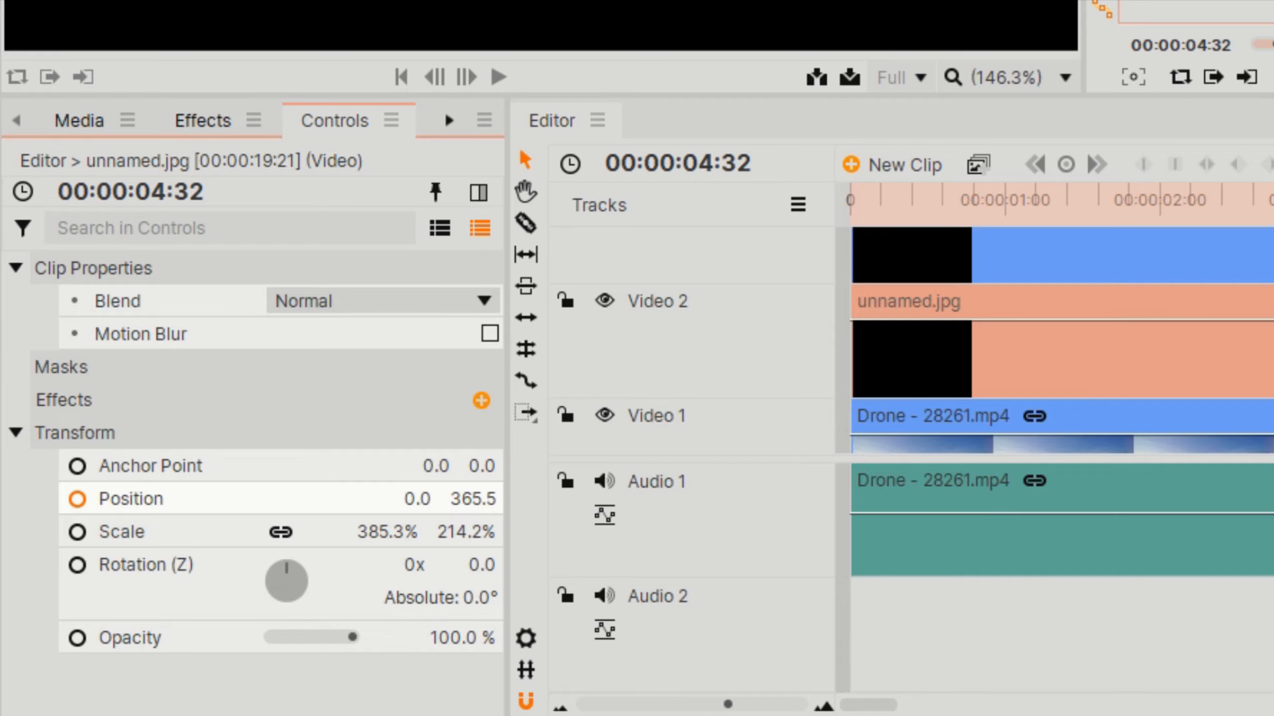
drag(470, 501, 471, 501)
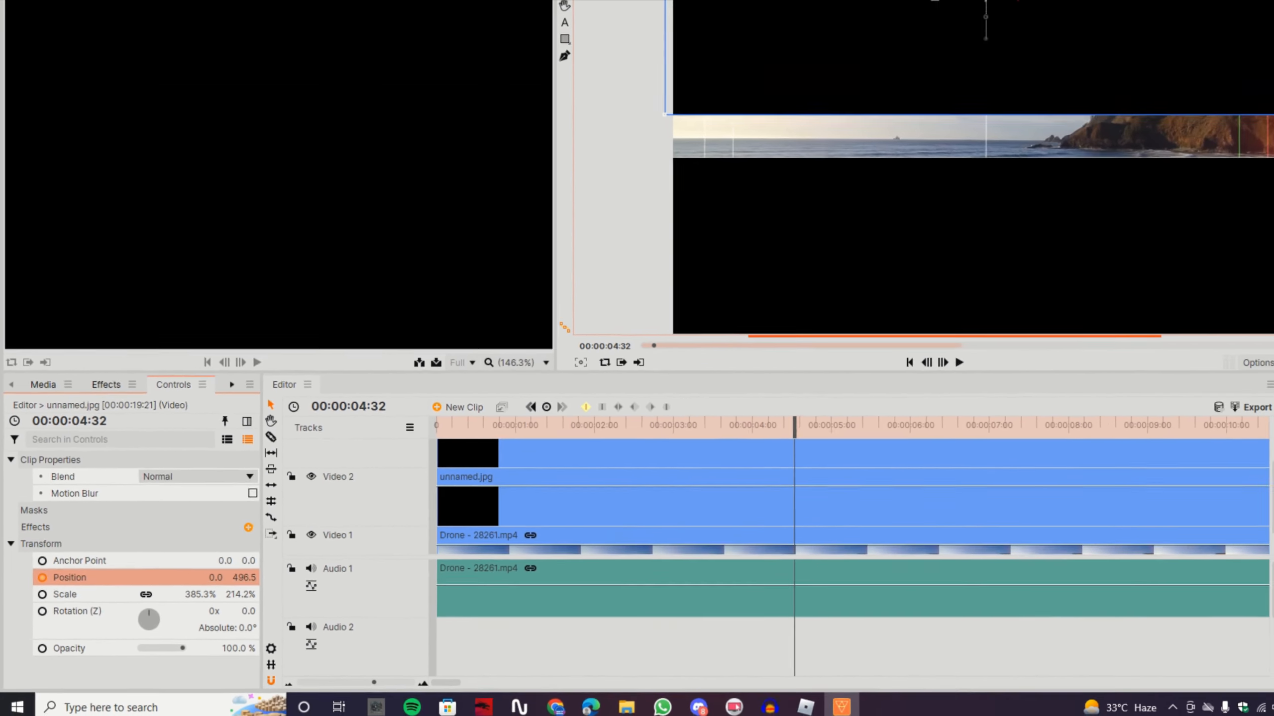
drag(244, 578, 244, 578)
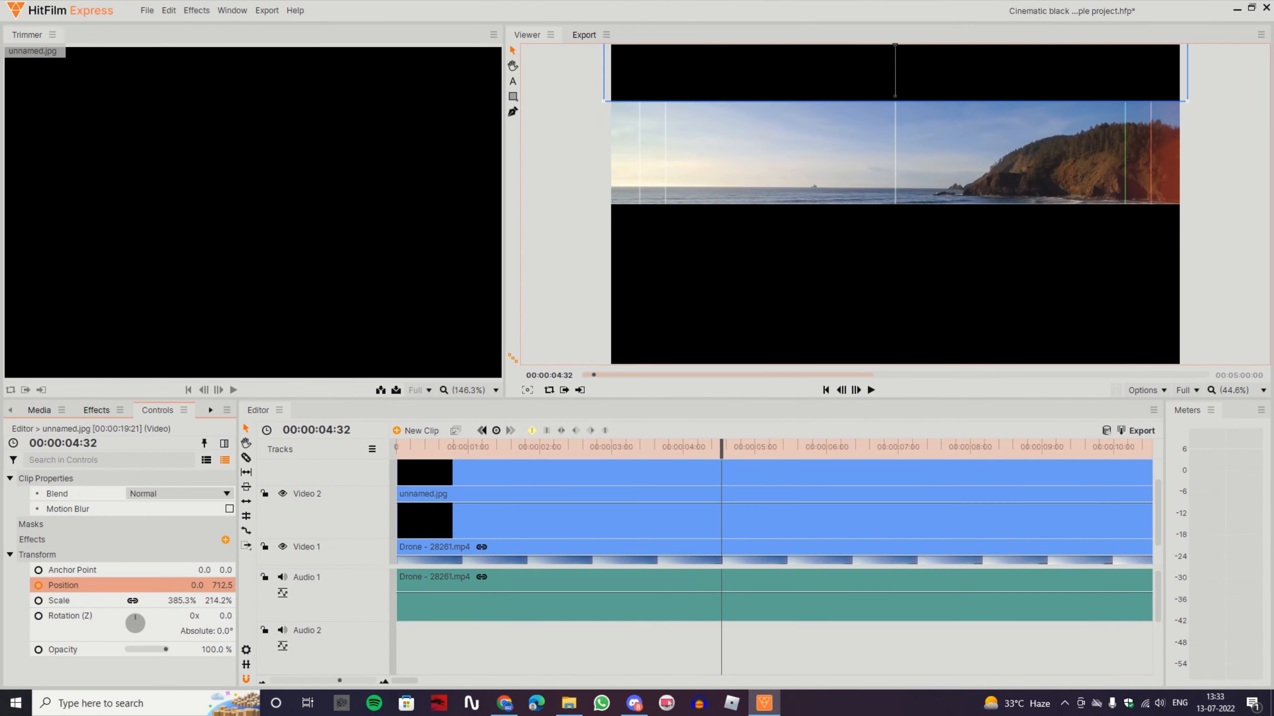
Add an opacity keyframe of 100% to the Video 2 black image at 00:00:04:32
click(697, 532)
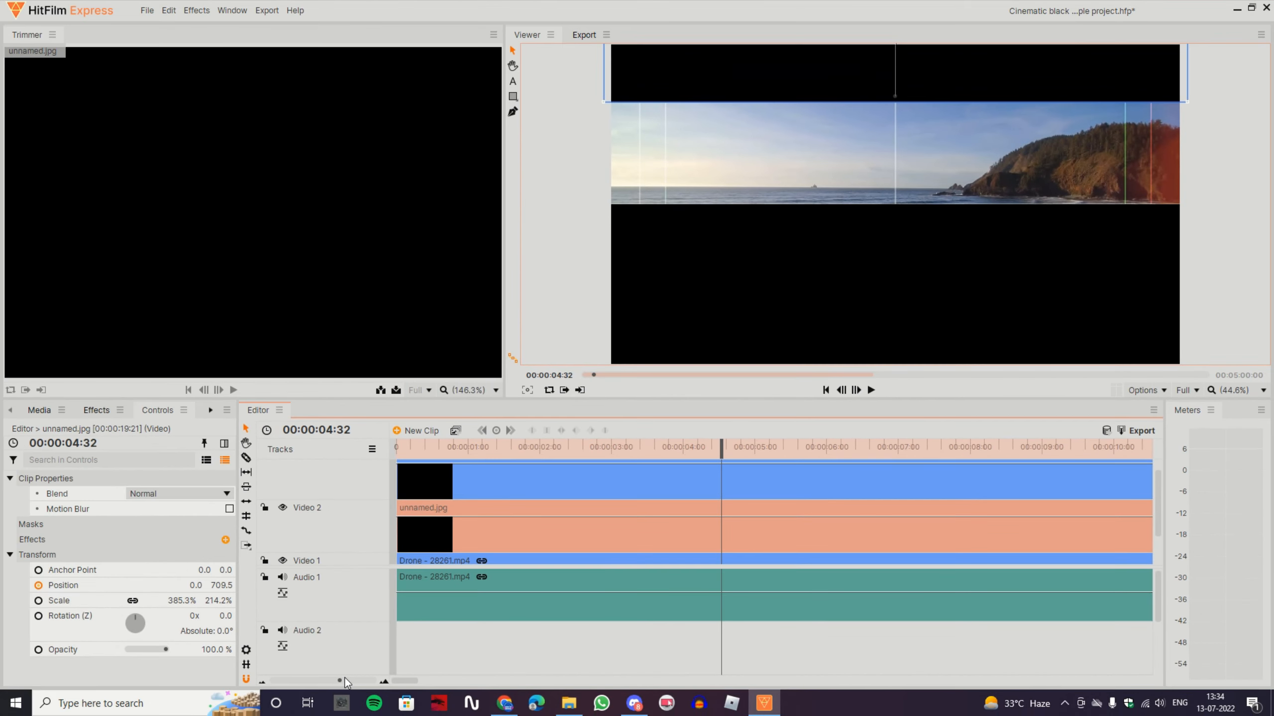
drag(344, 680, 365, 681)
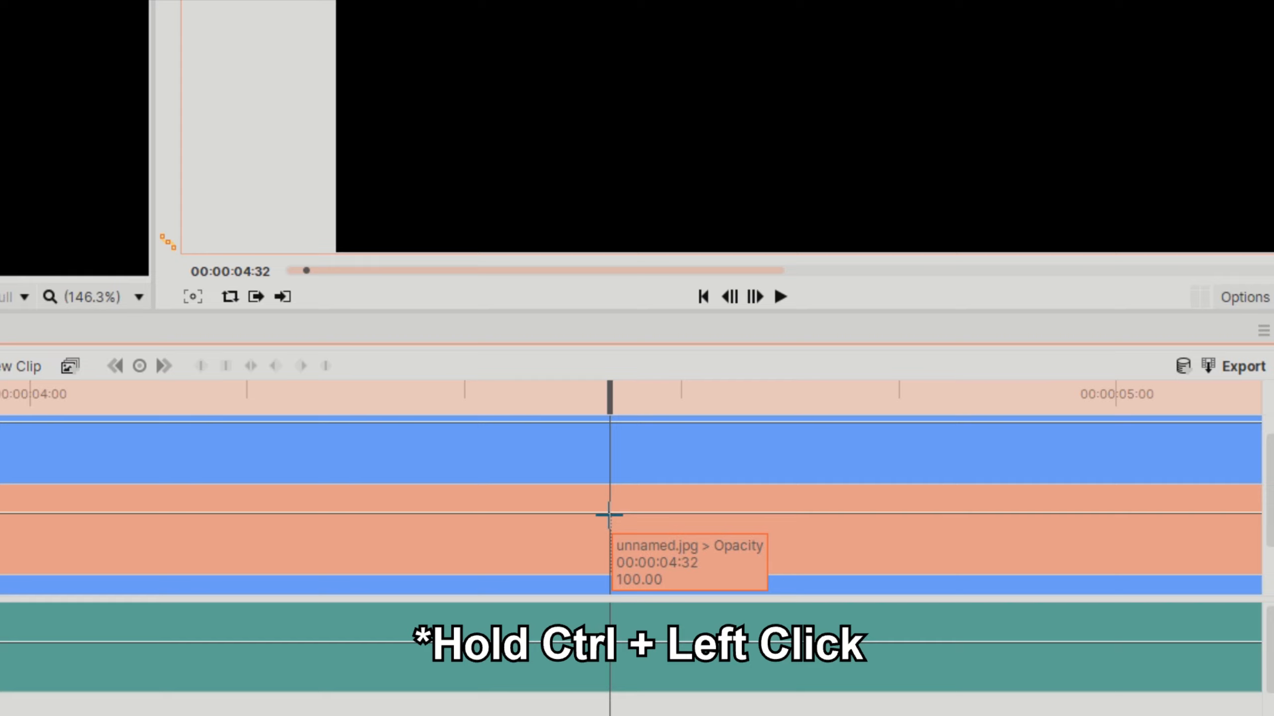
ctrl+click(609, 515)
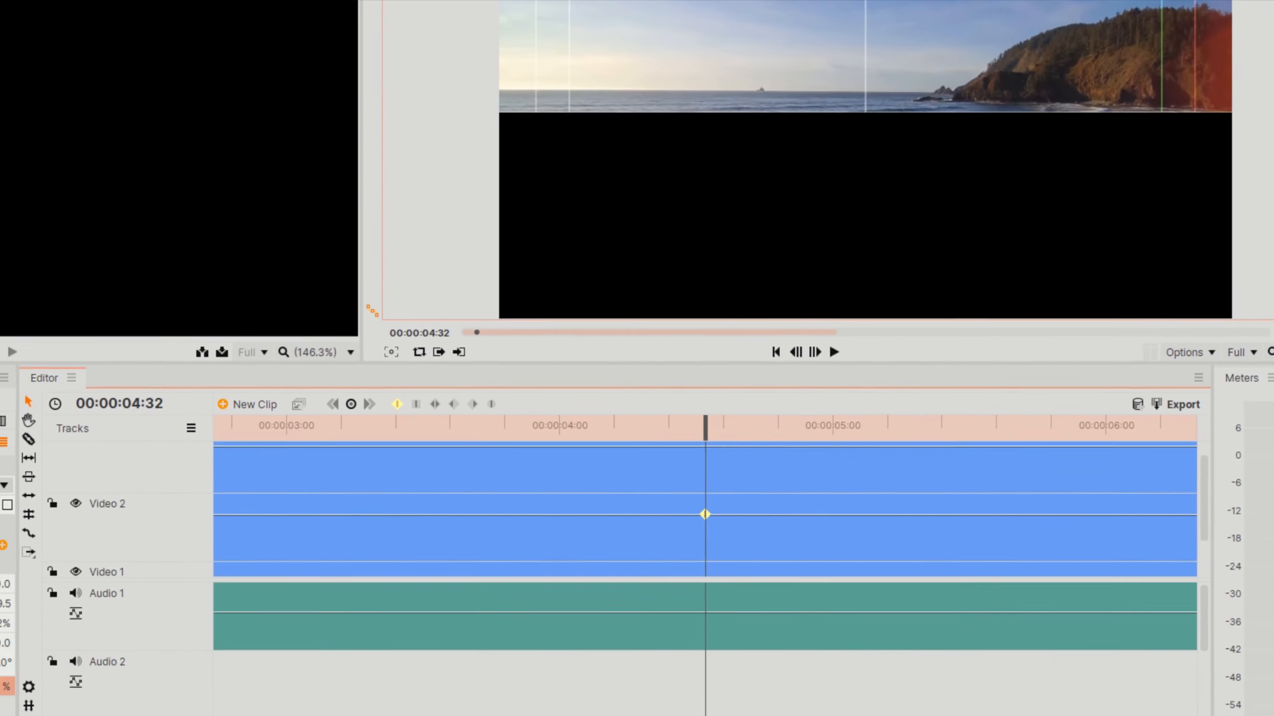
scroll(576, 501, down, 5)
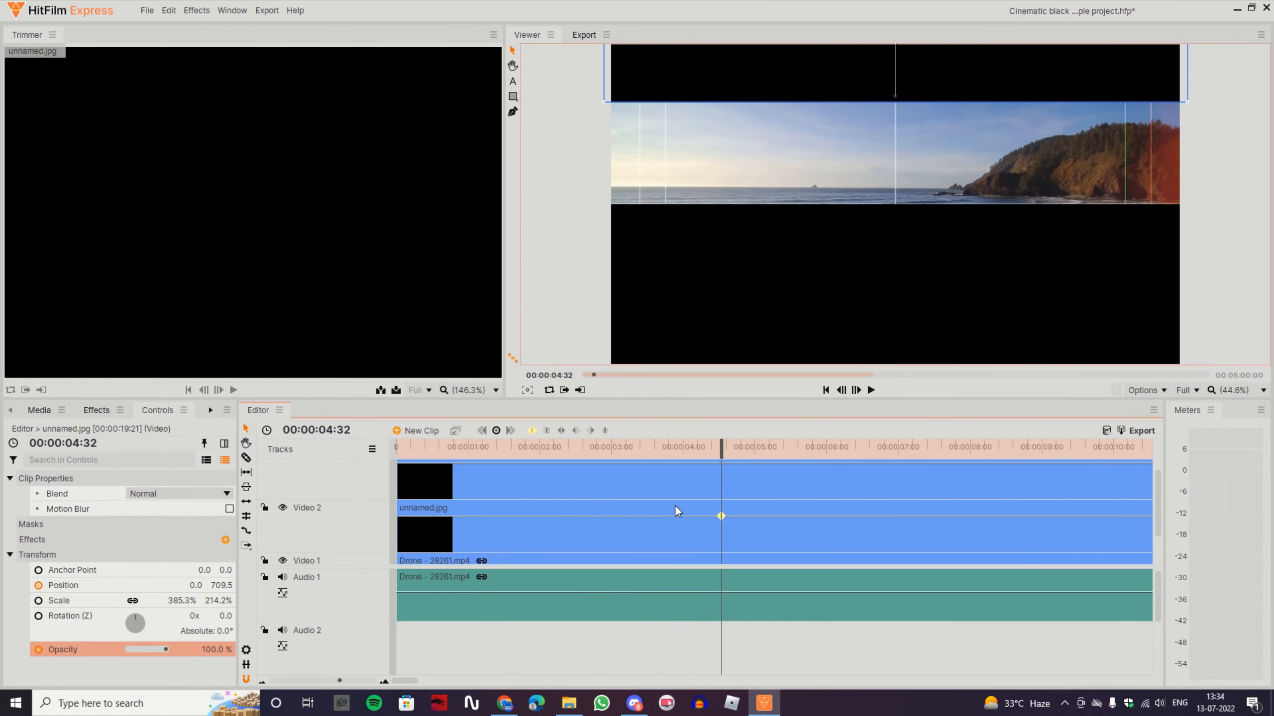
Enable Position keyframing for the Video 3 black image at 00:00:00:00
scroll(675, 507, up, 1)
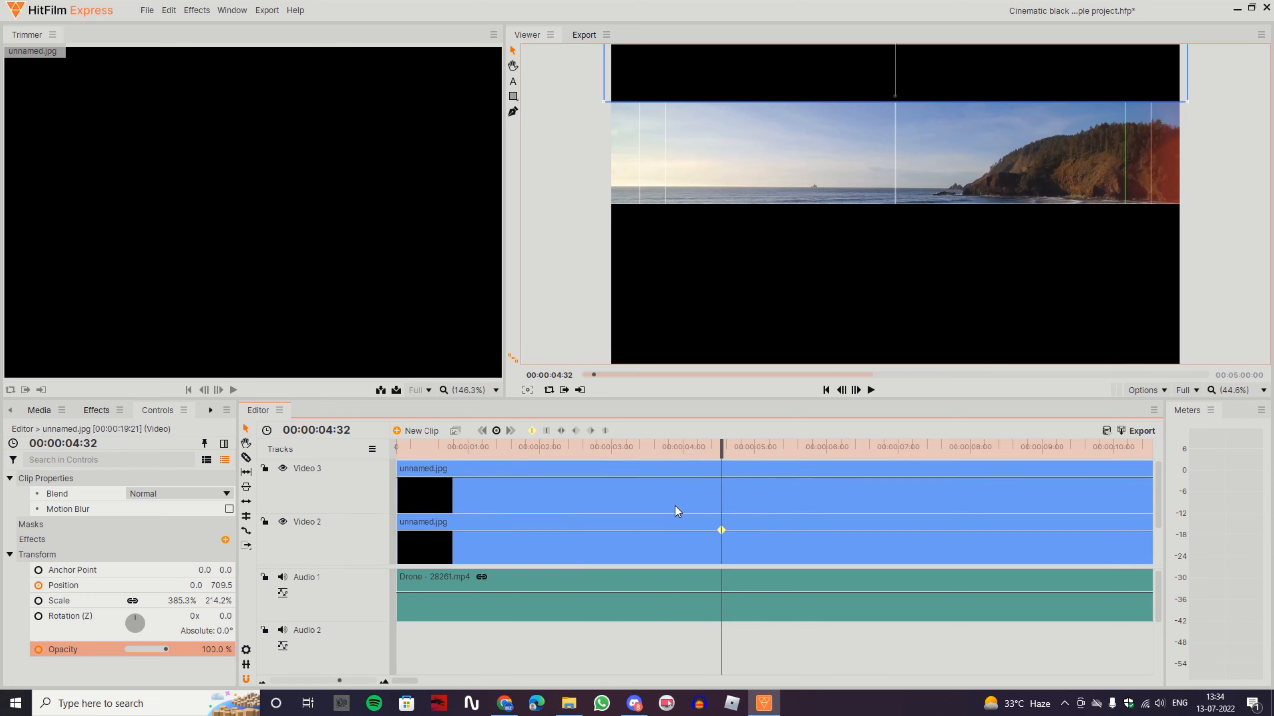
click(675, 504)
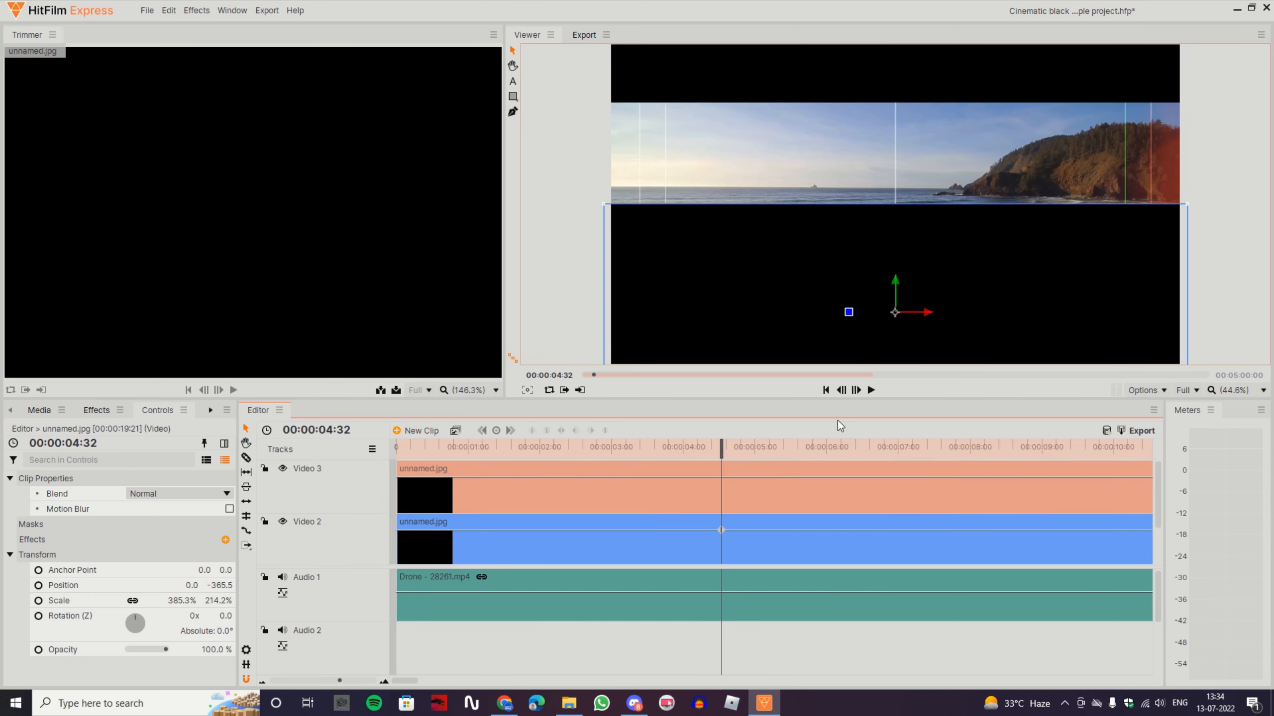
click(827, 390)
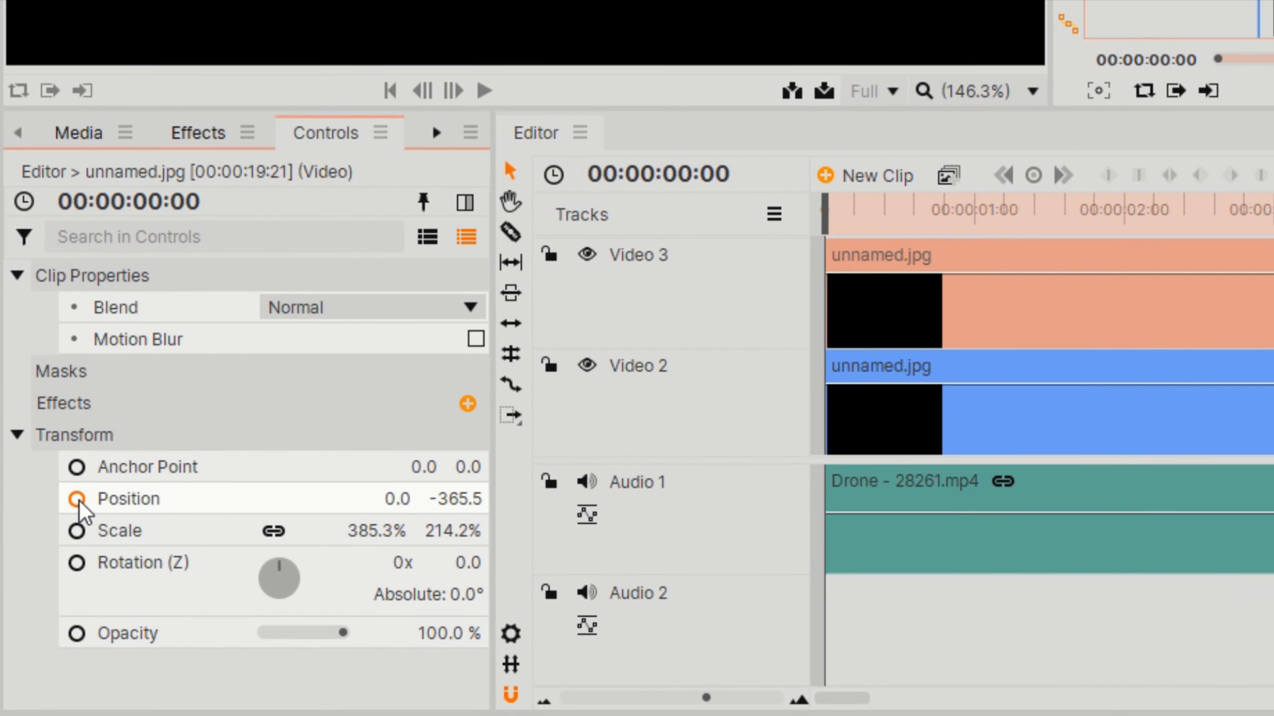
click(72, 509)
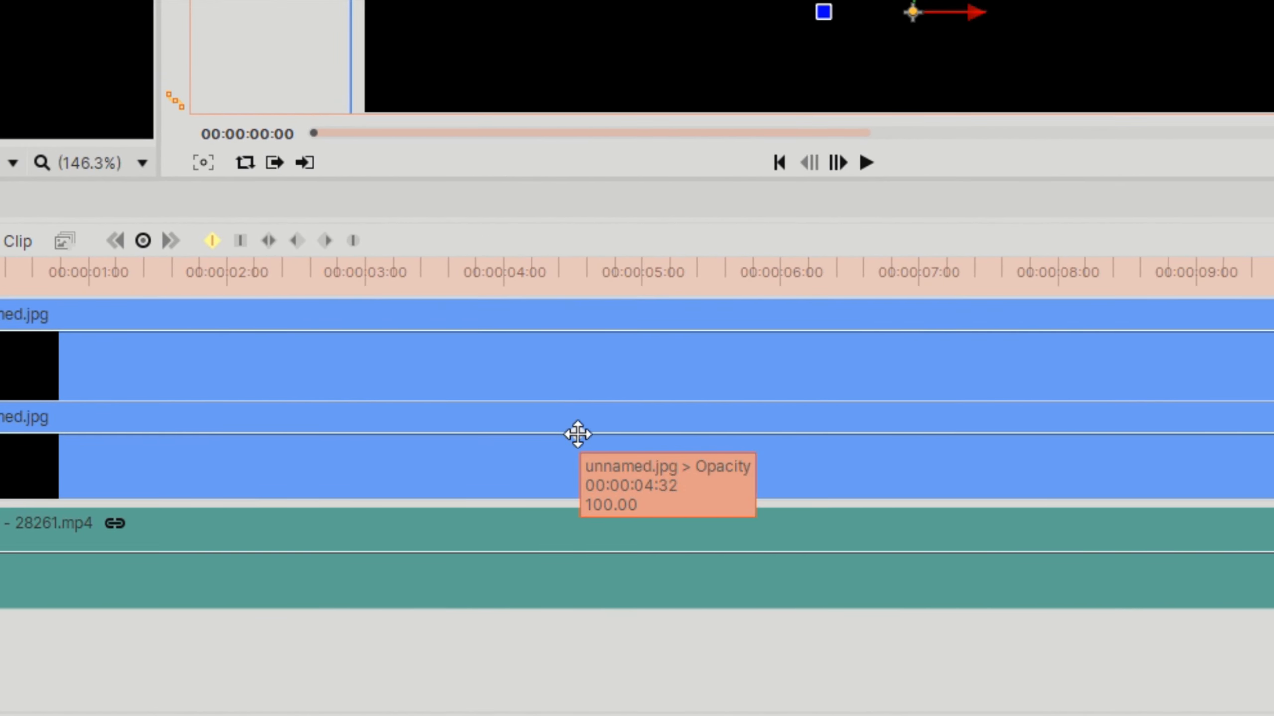
At 00:00:04:32, copy the Y position value of the Video 2 black image
click(577, 434)
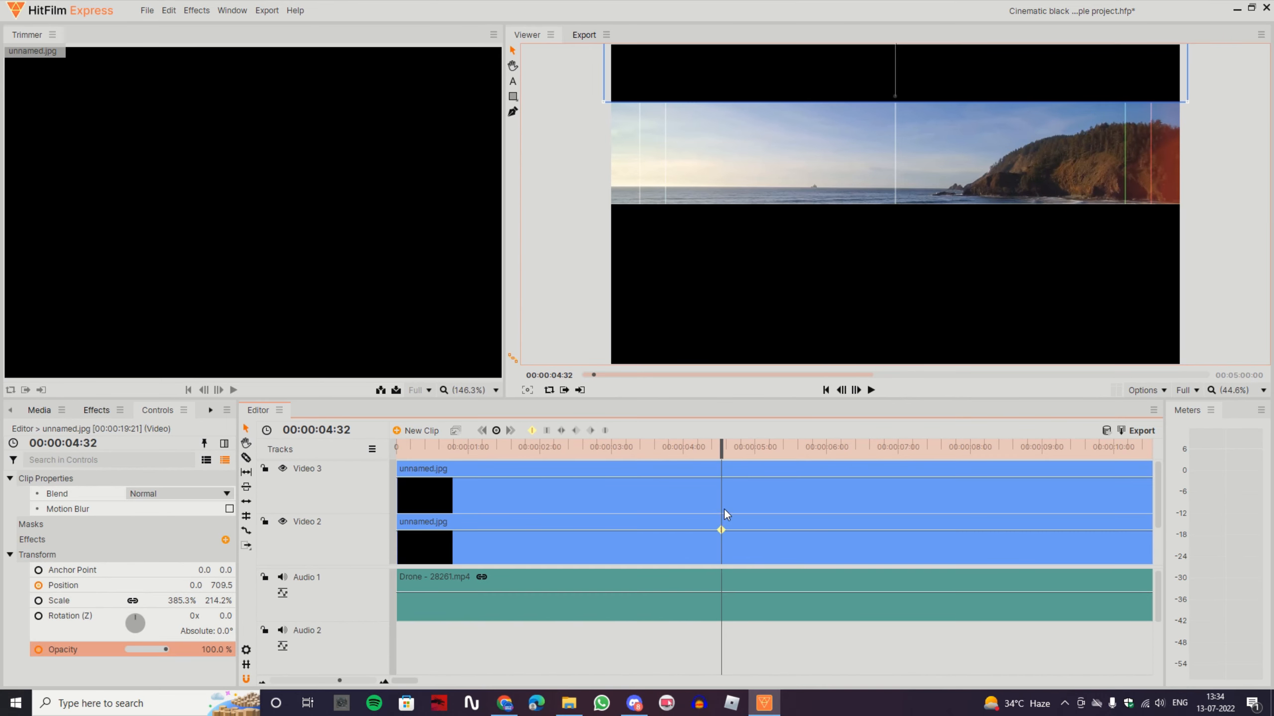
click(722, 499)
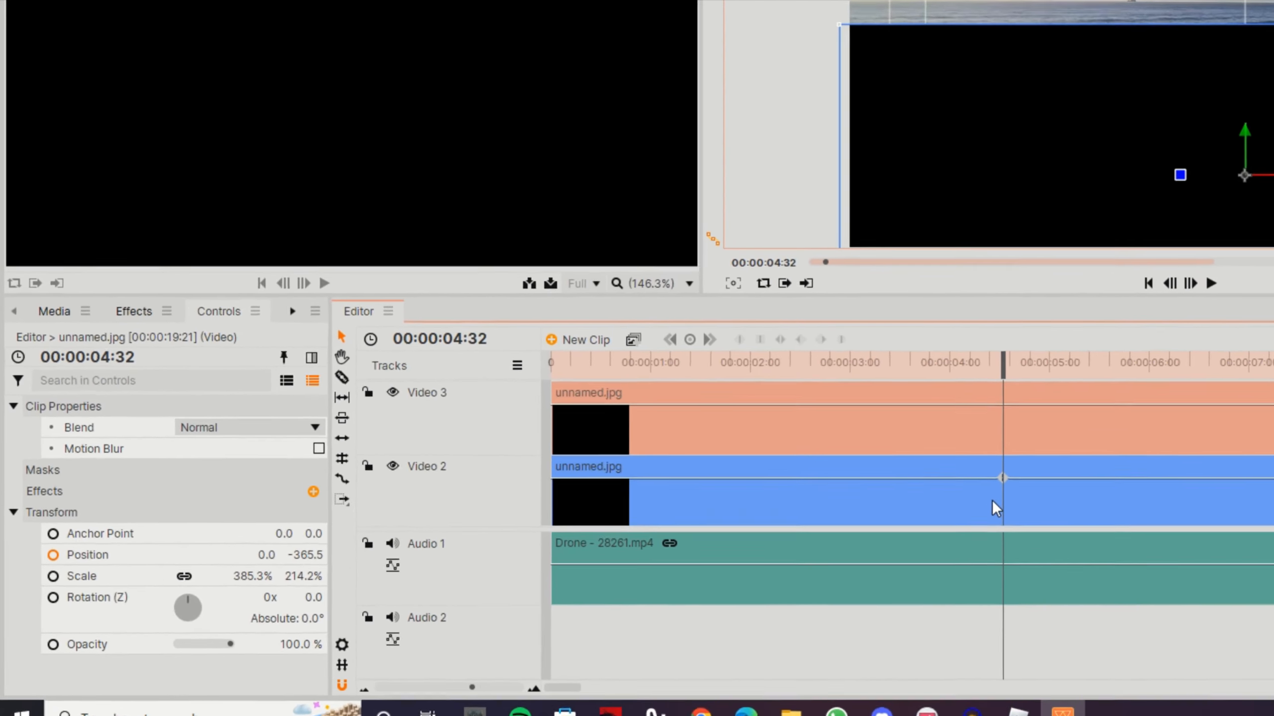
click(995, 509)
click(307, 557)
key(ctrl+c)
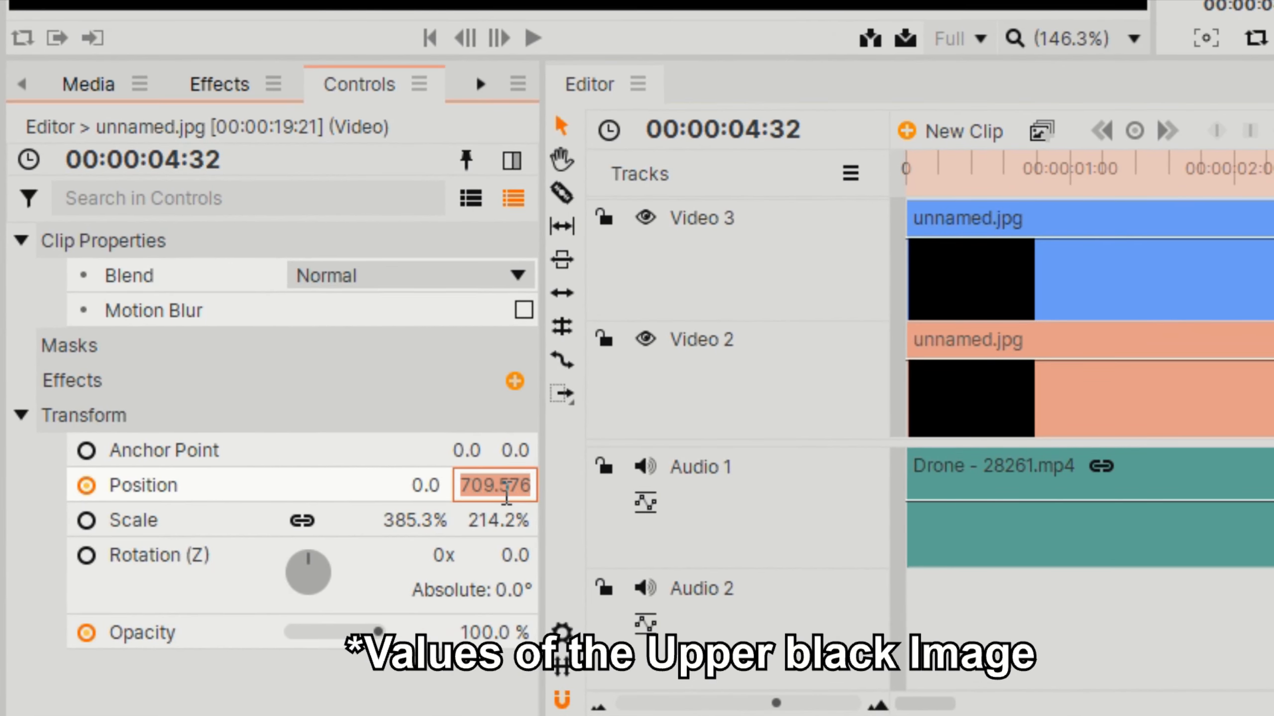
Set the Video 3 black image's Y position to -709.576 at 00:00:04:32 to keyframe the lower bar's opening
click(1266, 279)
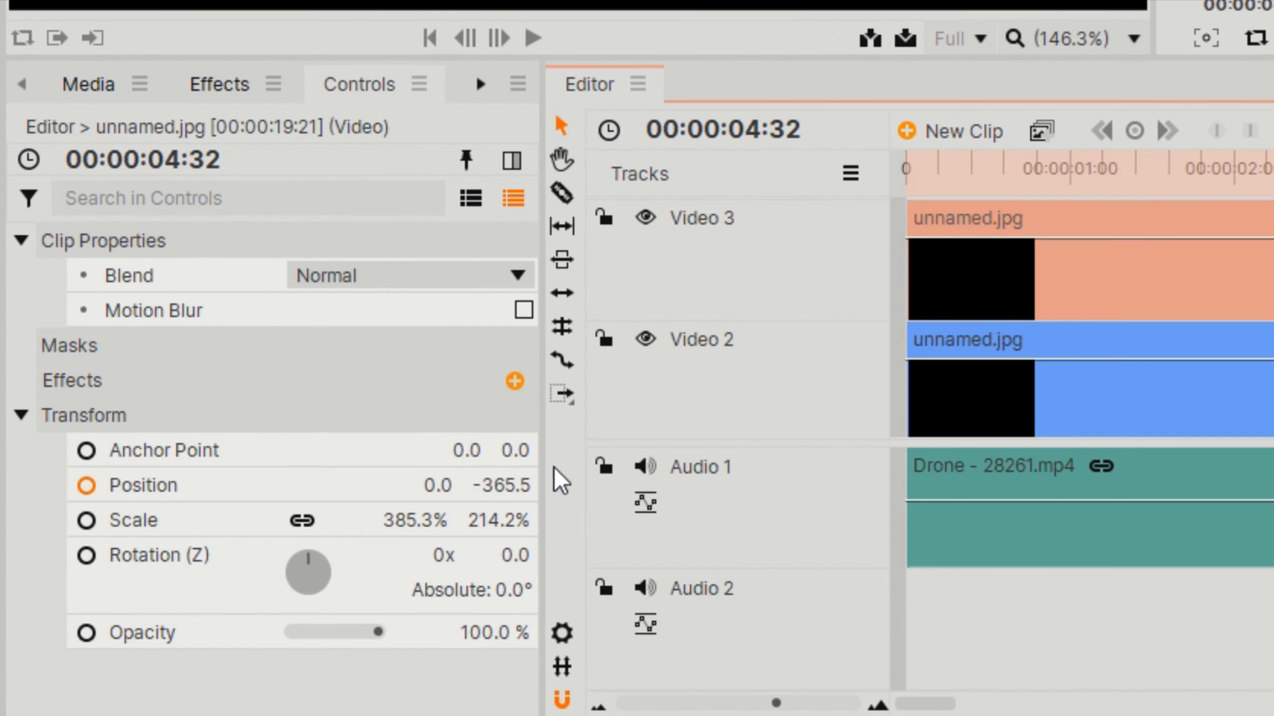
click(489, 483)
key(ctrl+v)
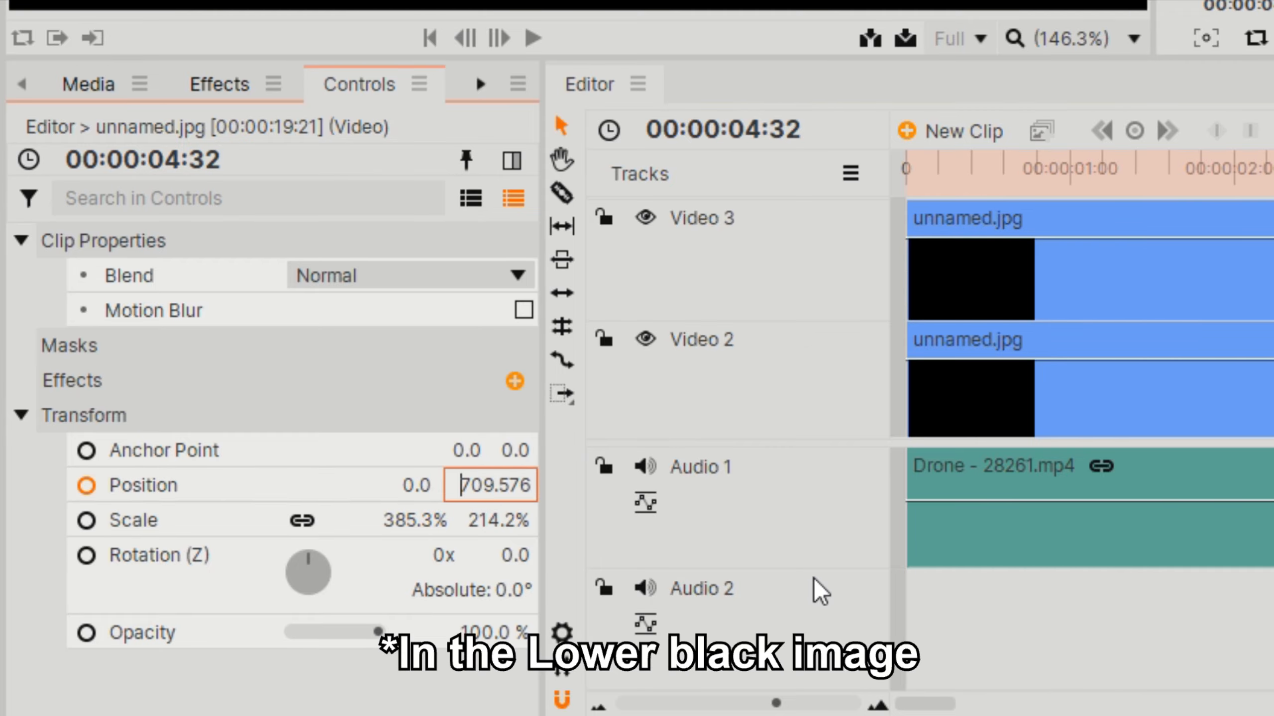
text(-)
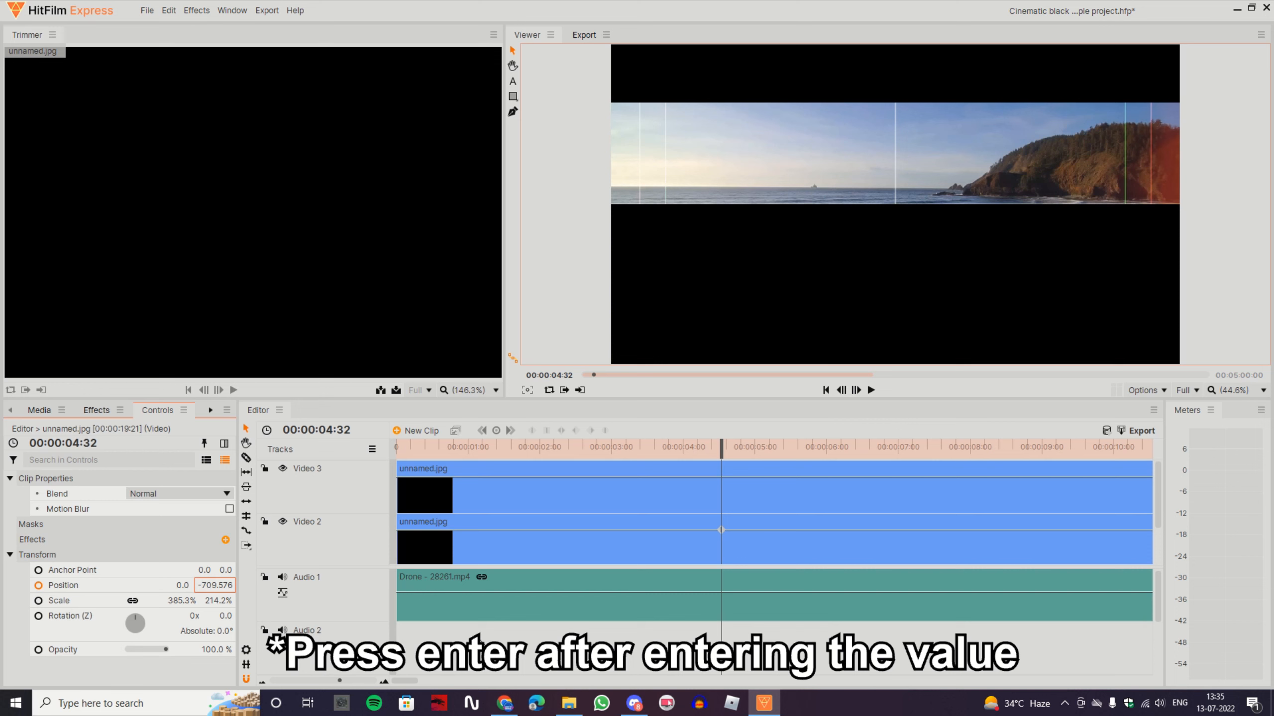
key(Return)
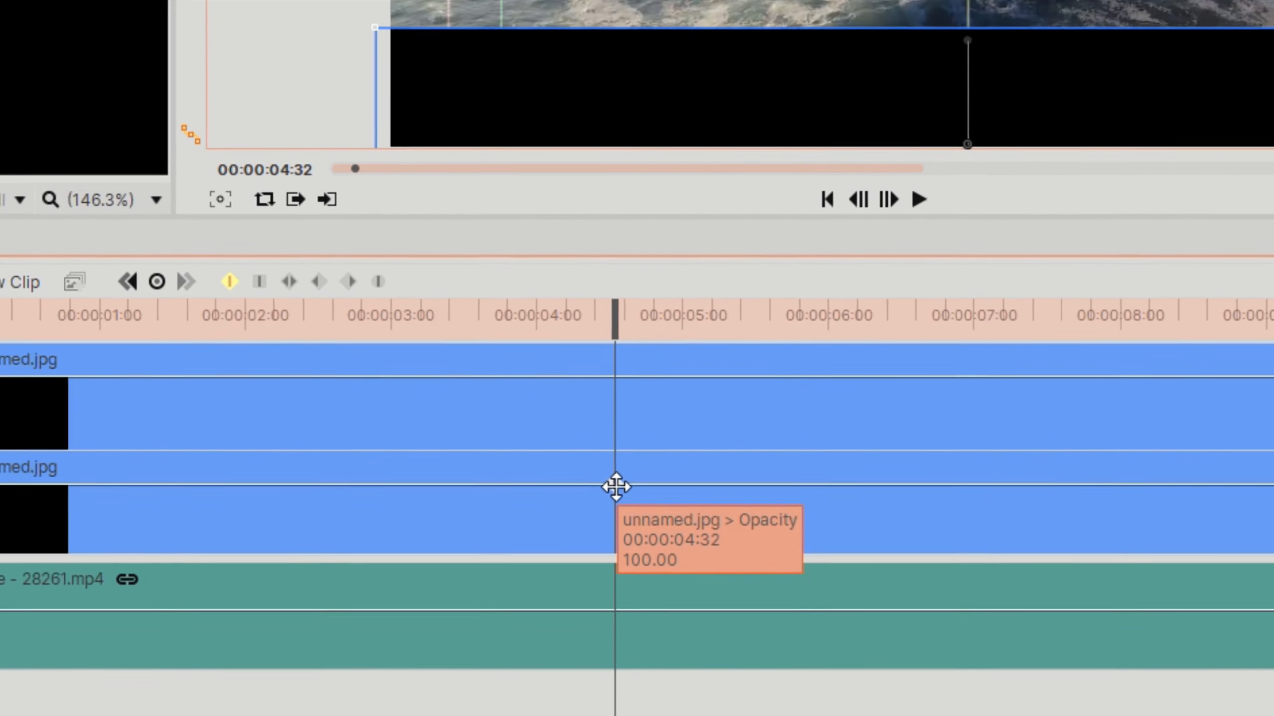
Delete the opacity keyframe from the Video 2 black image at 00:00:04:32
click(721, 531)
key(Delete)
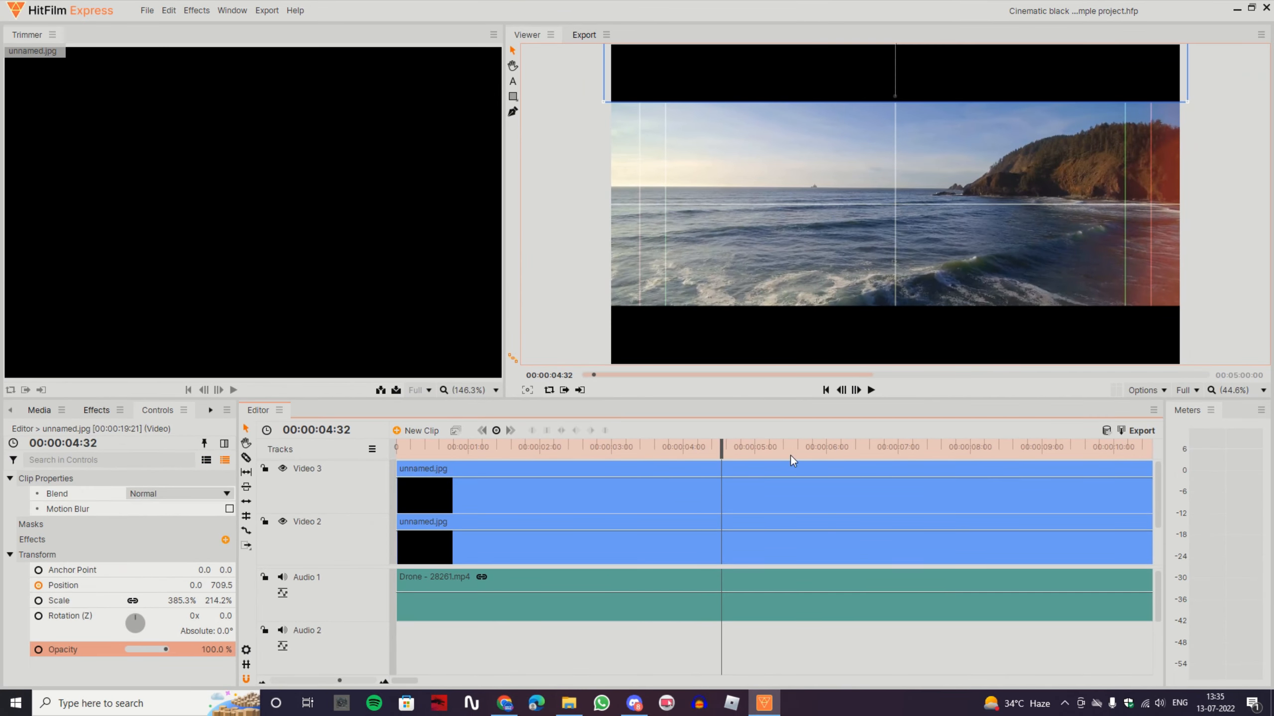
Play the timeline from the start and scrub through the opening to check both bars' movement
click(826, 390)
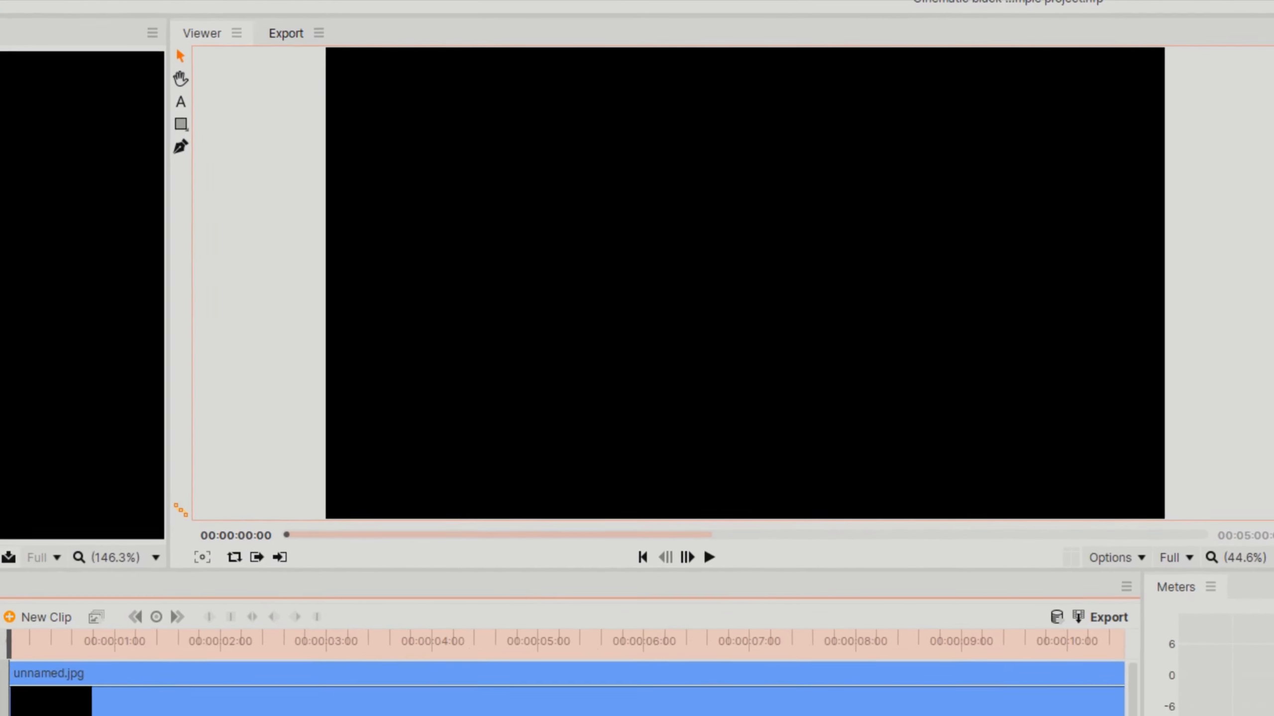
key(space)
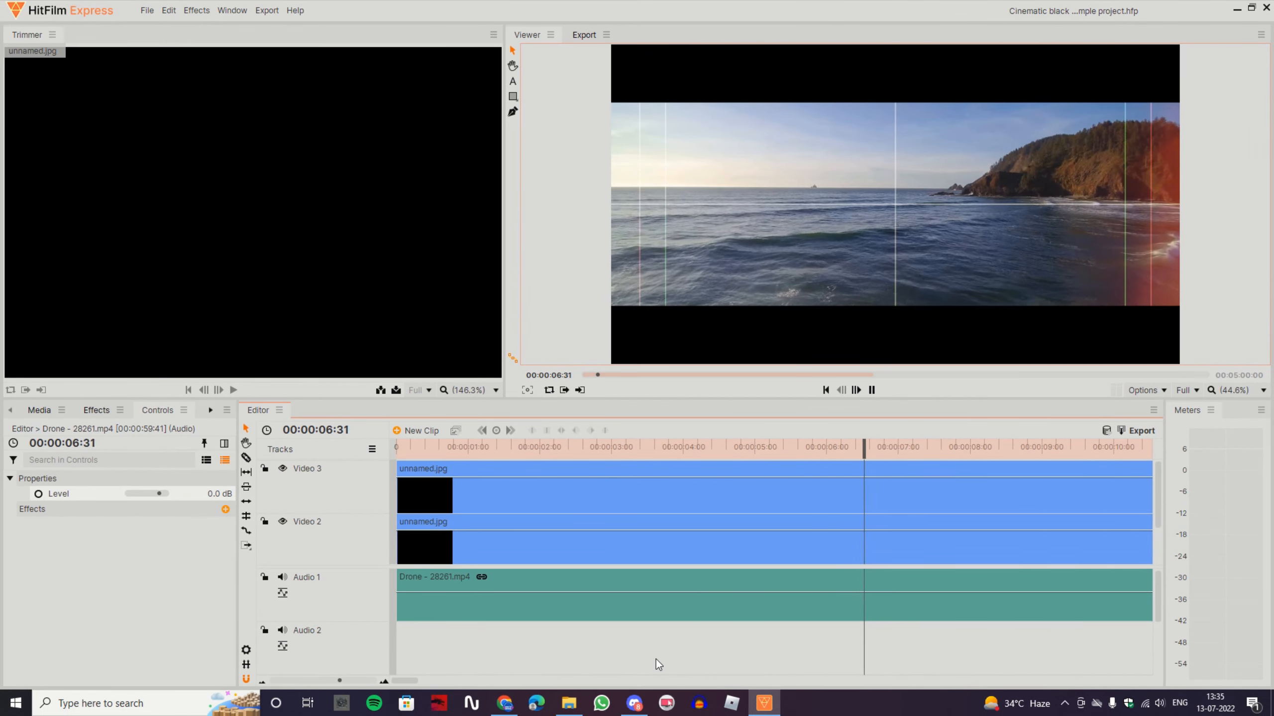
key(space)
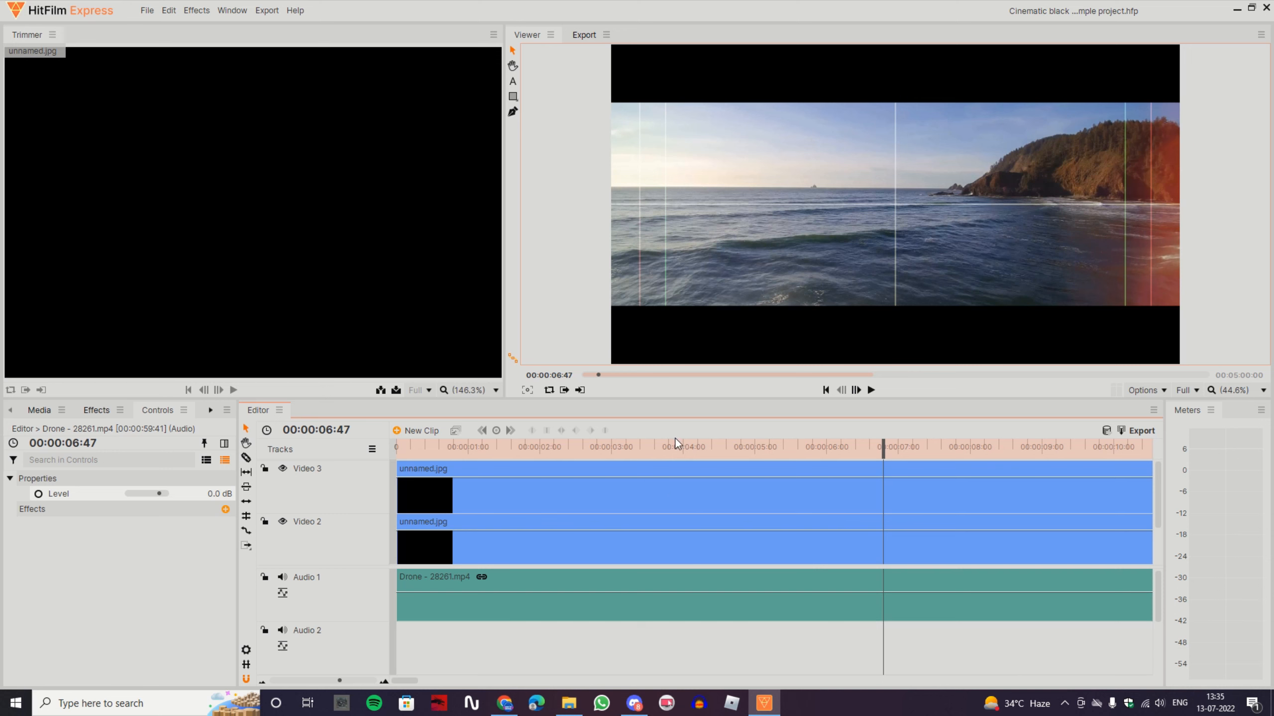
drag(674, 441, 788, 454)
drag(655, 447, 596, 461)
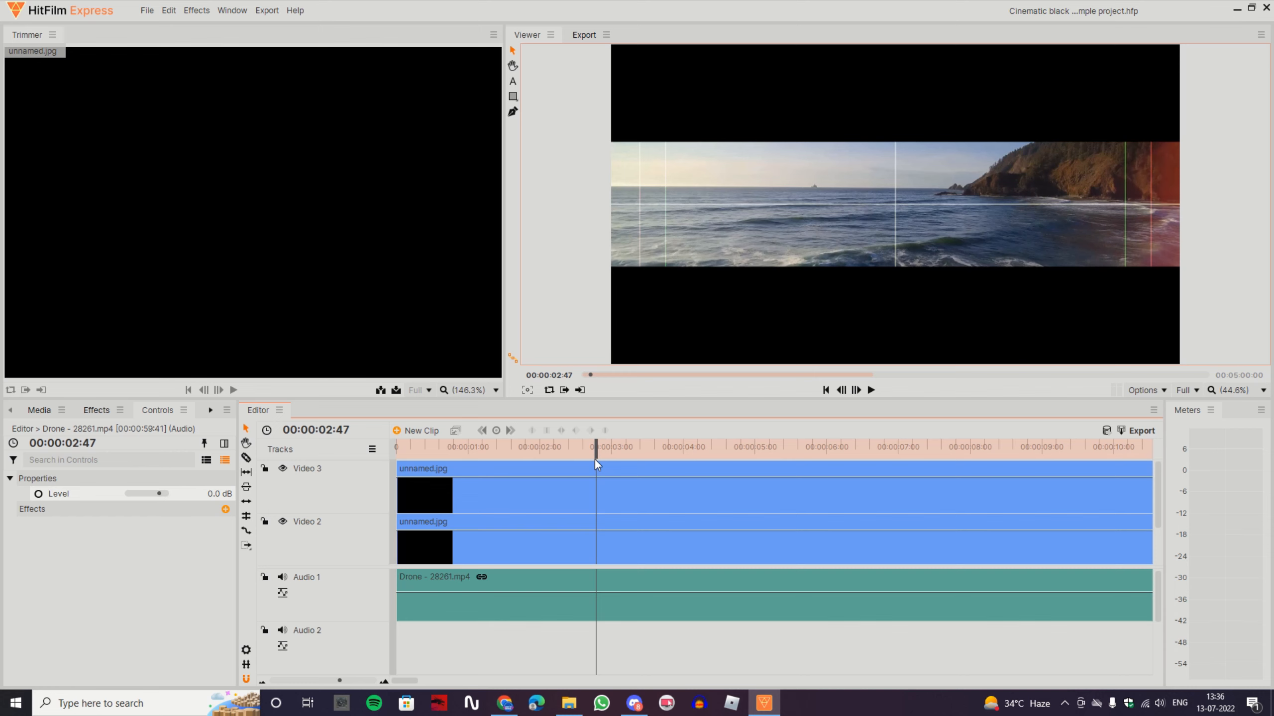
Add the calming-sea, beach, ocean-sounds.mp3 clip to the Audio 2 track at 00:00:00:00
key(Home)
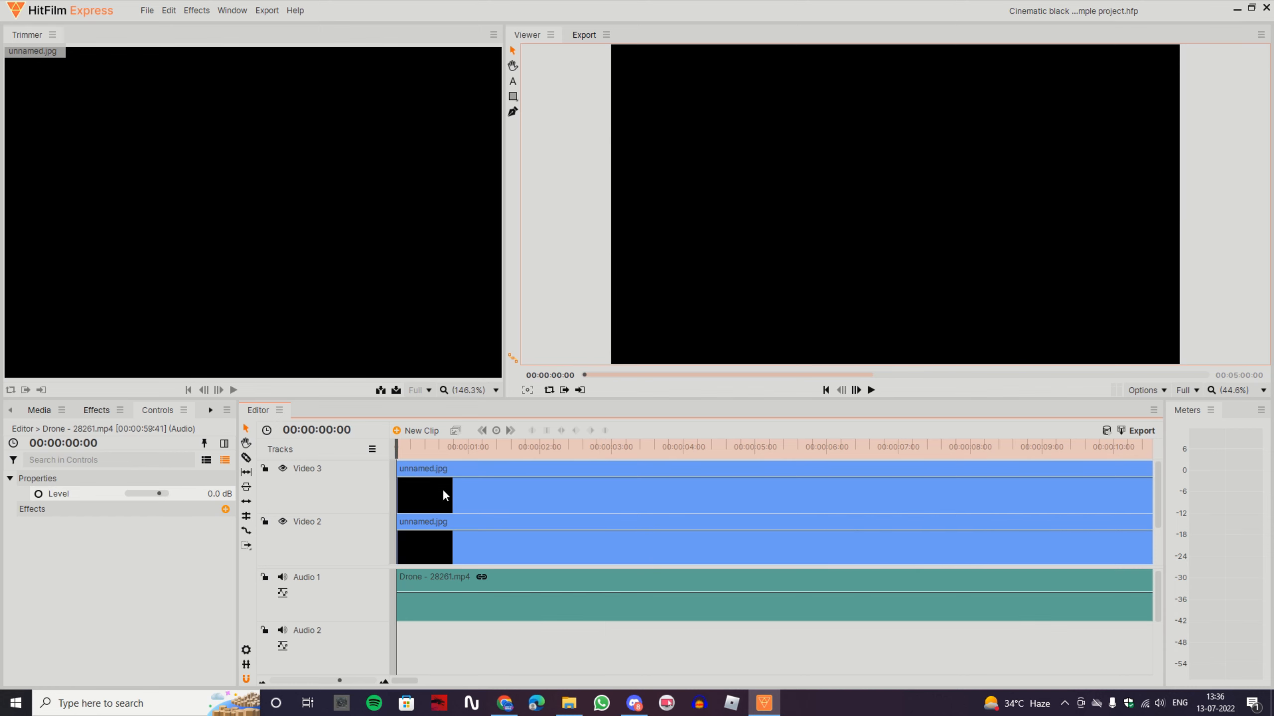
click(447, 502)
click(40, 410)
scroll(113, 568, up, 1)
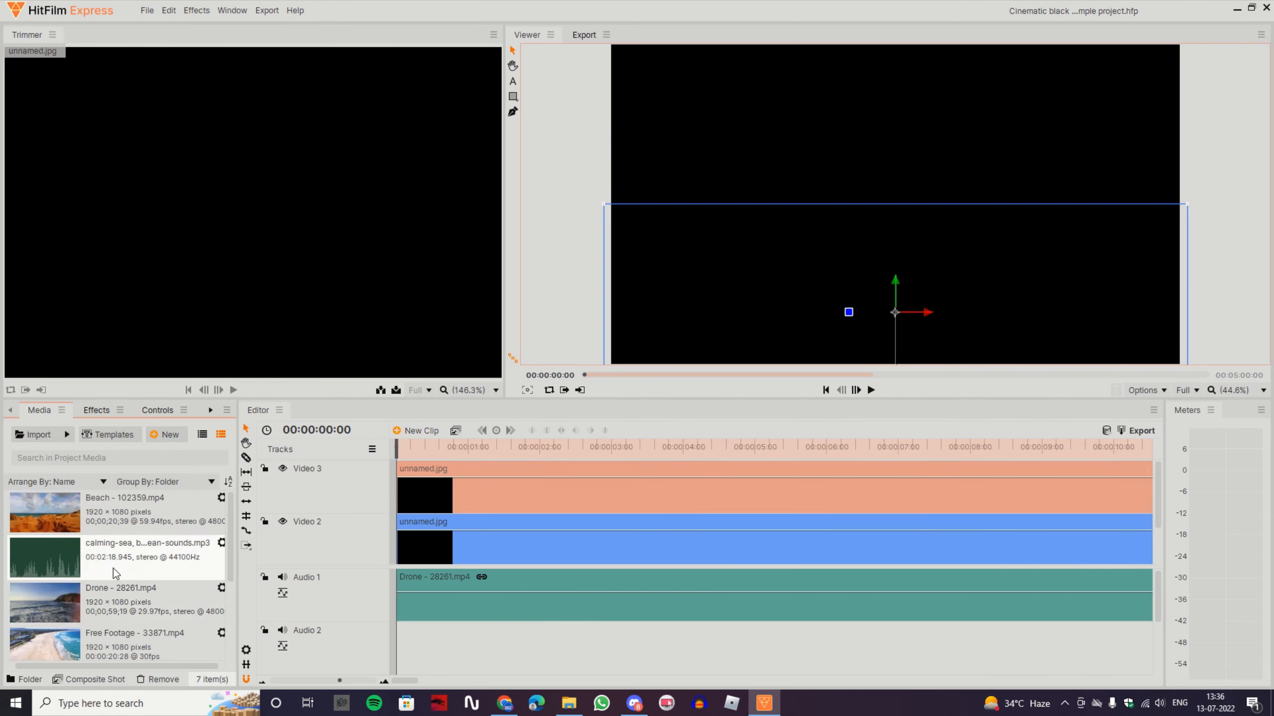
click(113, 568)
drag(113, 568, 407, 635)
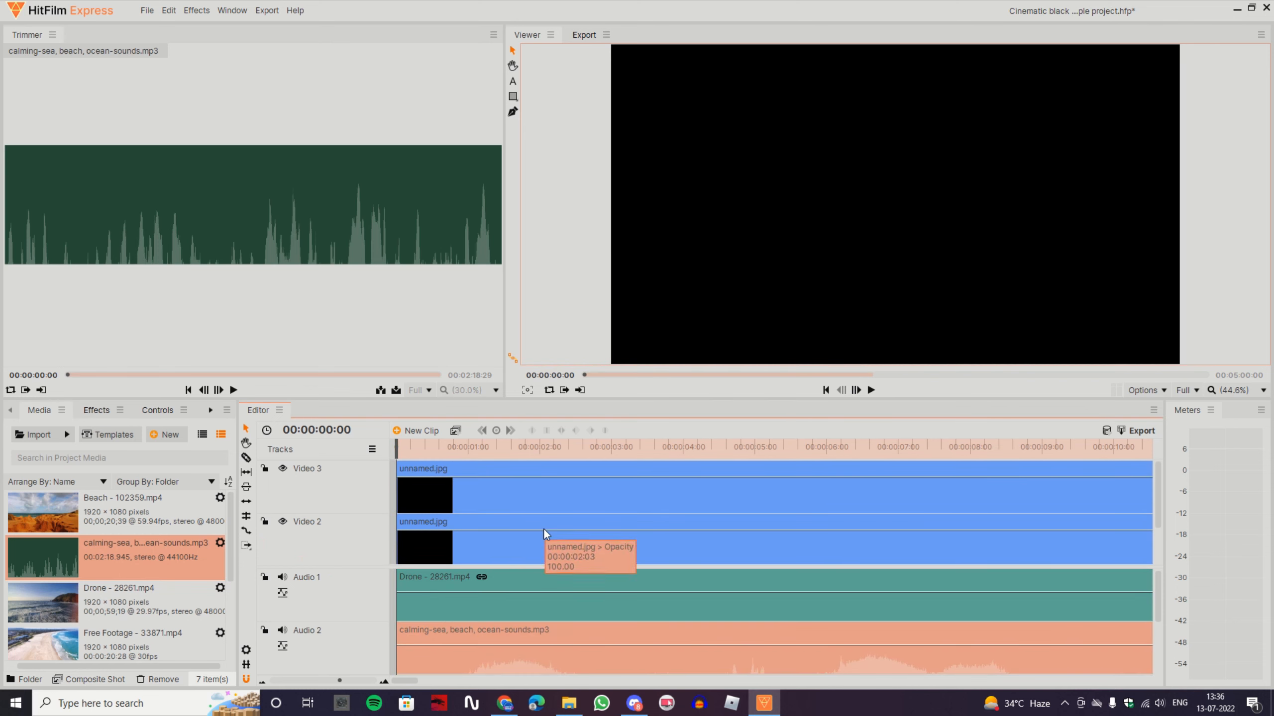
Preview the opening effect from the start together with the ocean sound
click(527, 486)
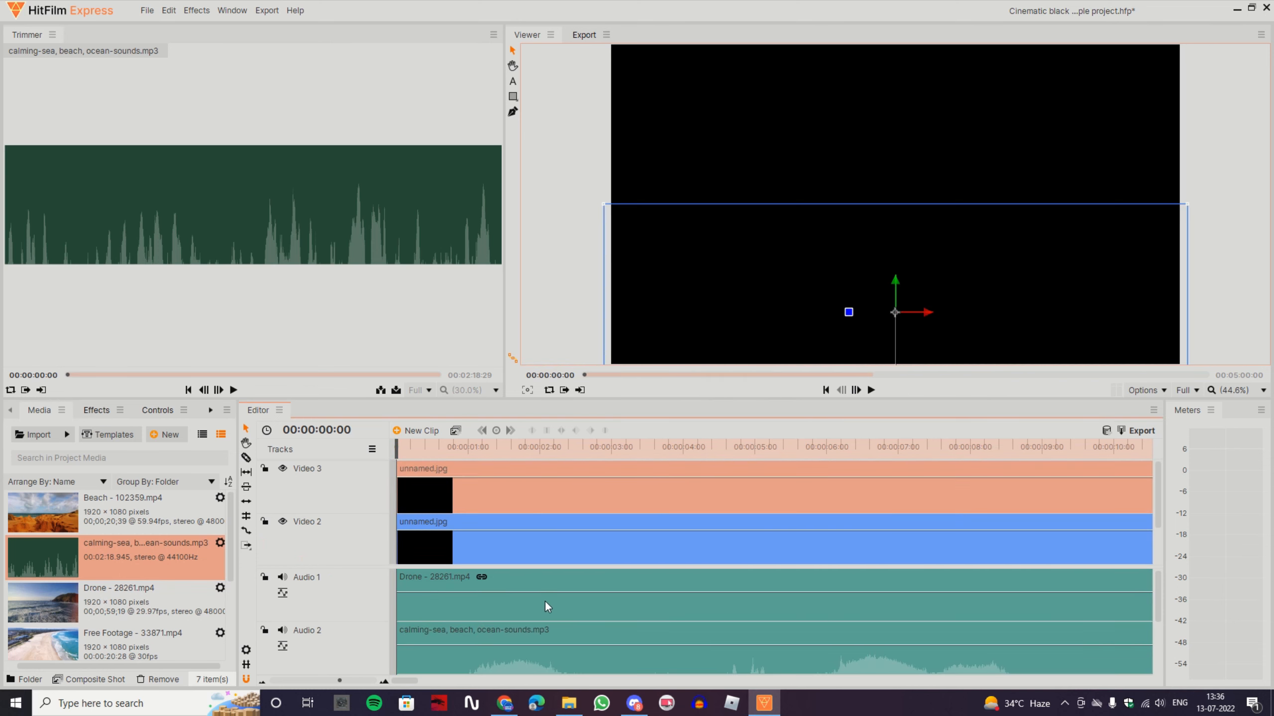
scroll(545, 603, down, 2)
click(558, 647)
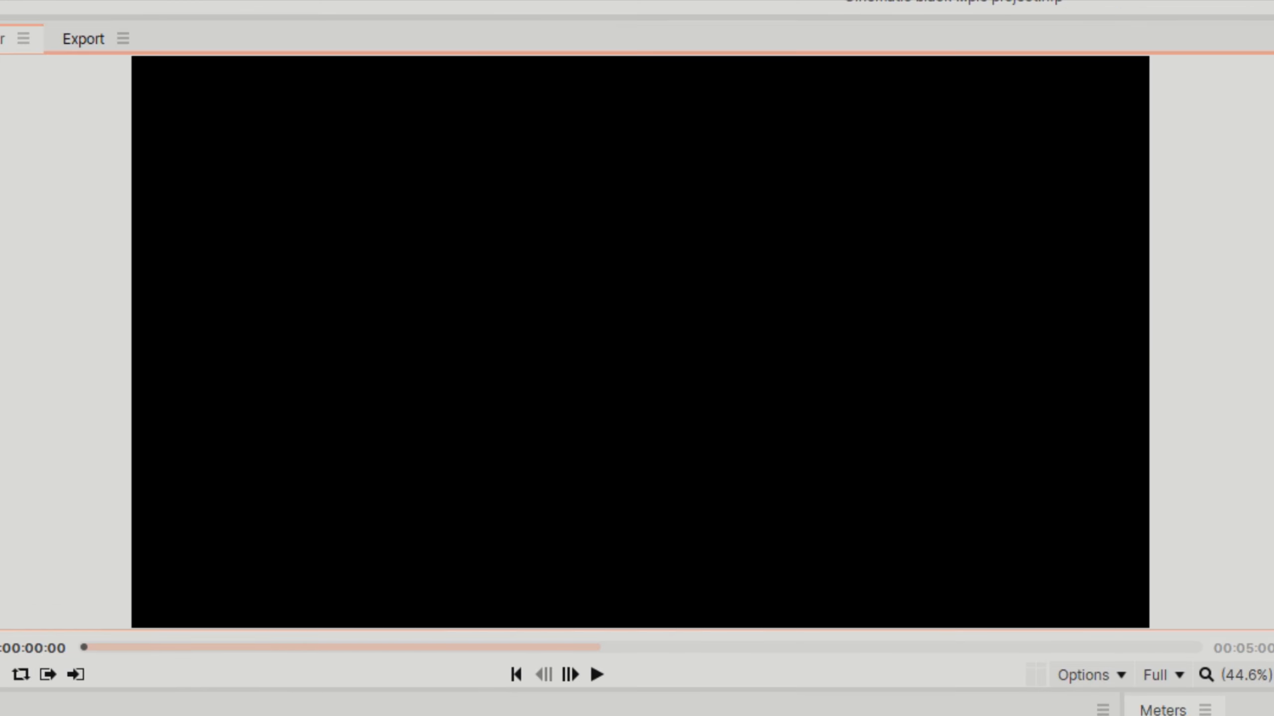
key(space)
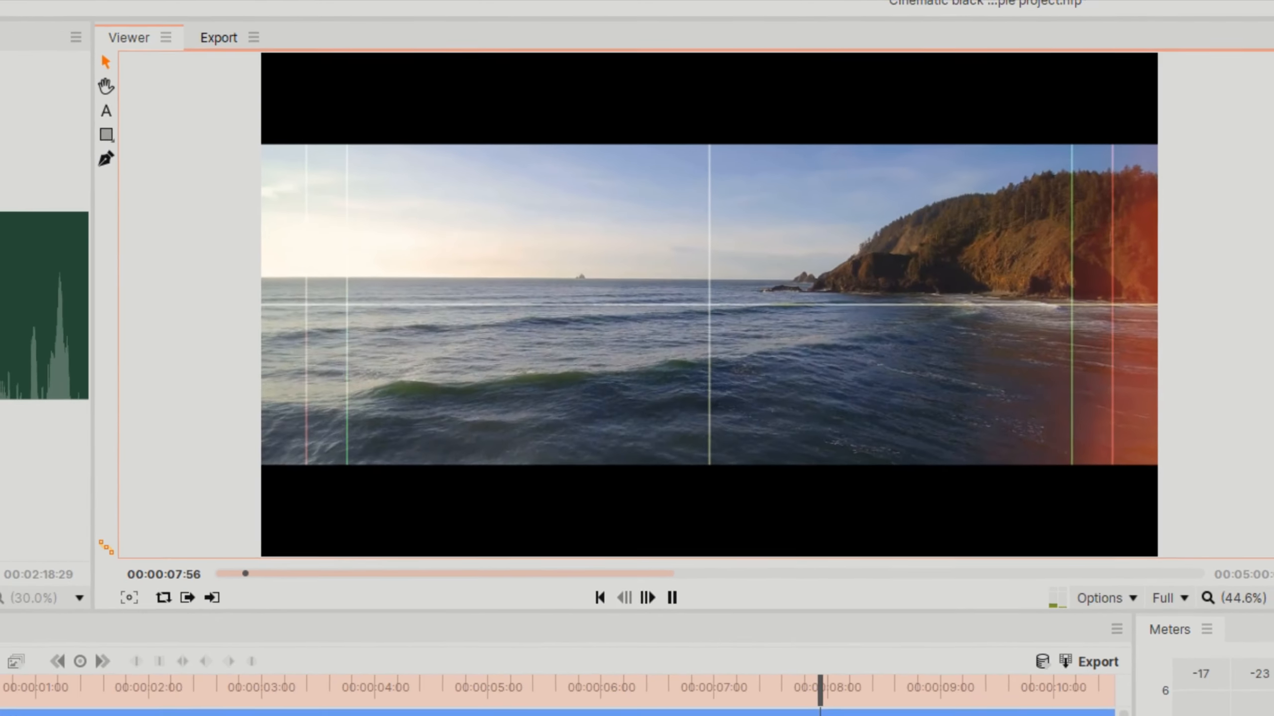
key(space)
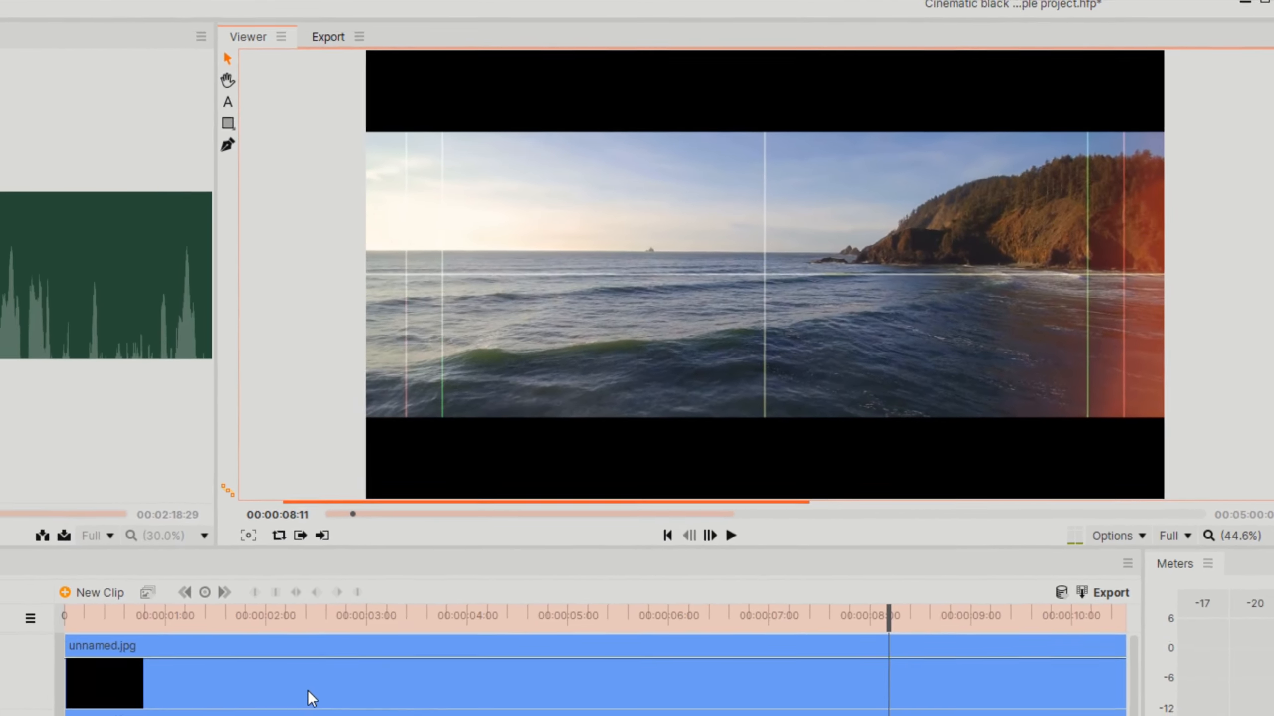